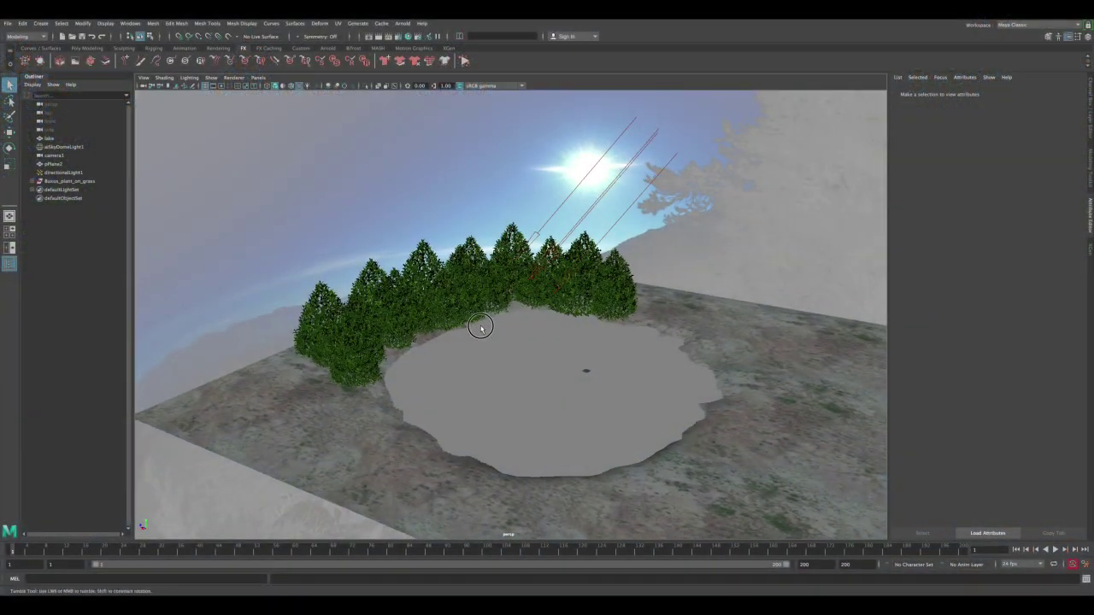
Step: Inspect the directional light's attributes and expand its shadow settings
left_click_drag(481, 324, 473, 282, "alt")
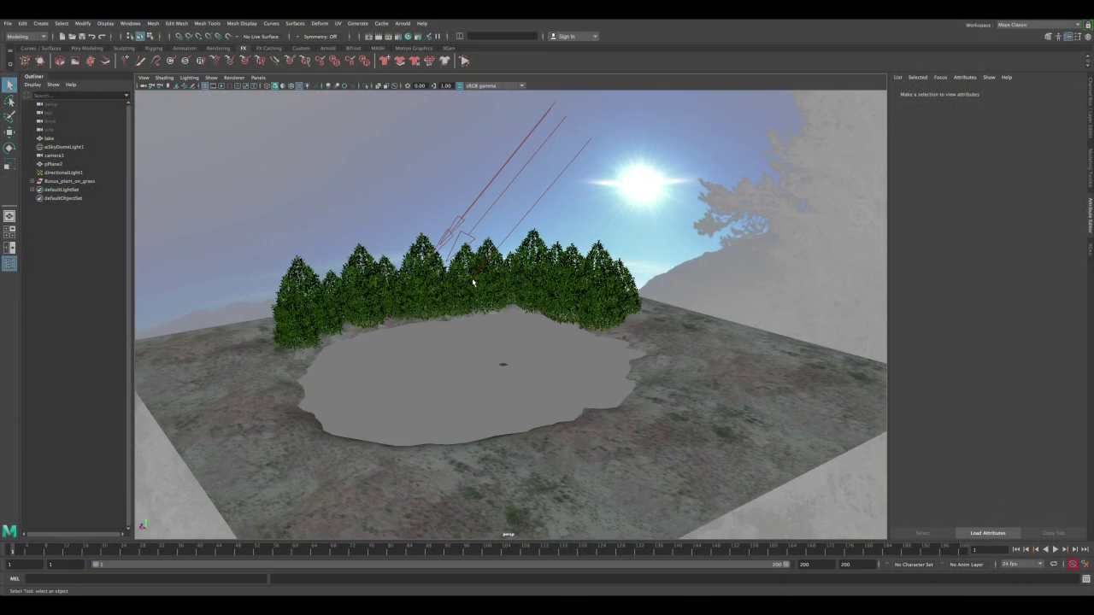
left_click(475, 221)
left_click_drag(492, 224, 481, 225, "alt")
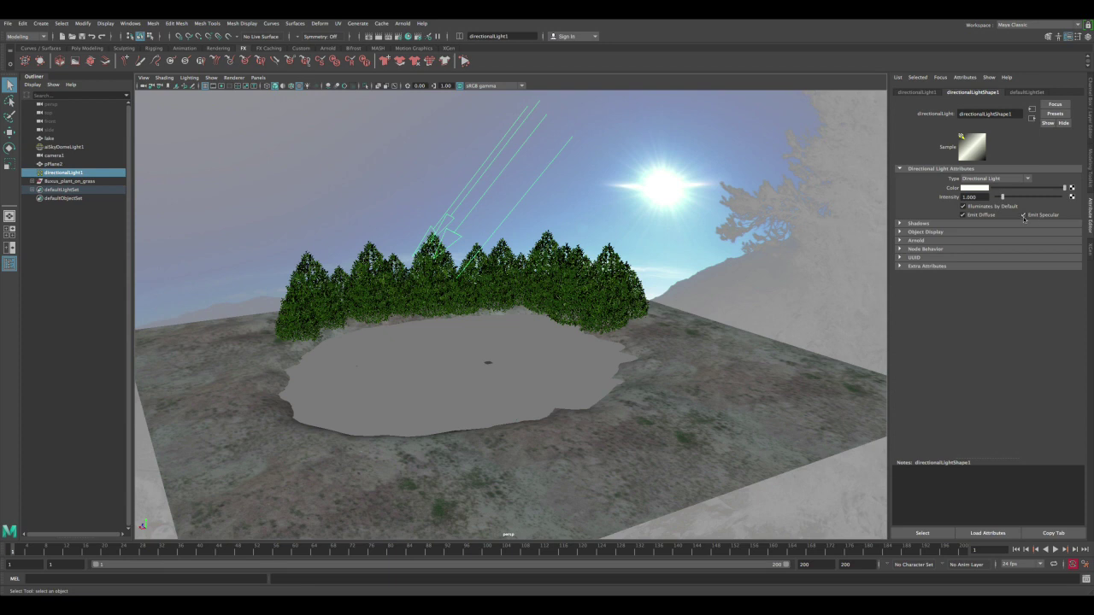
left_click(919, 223)
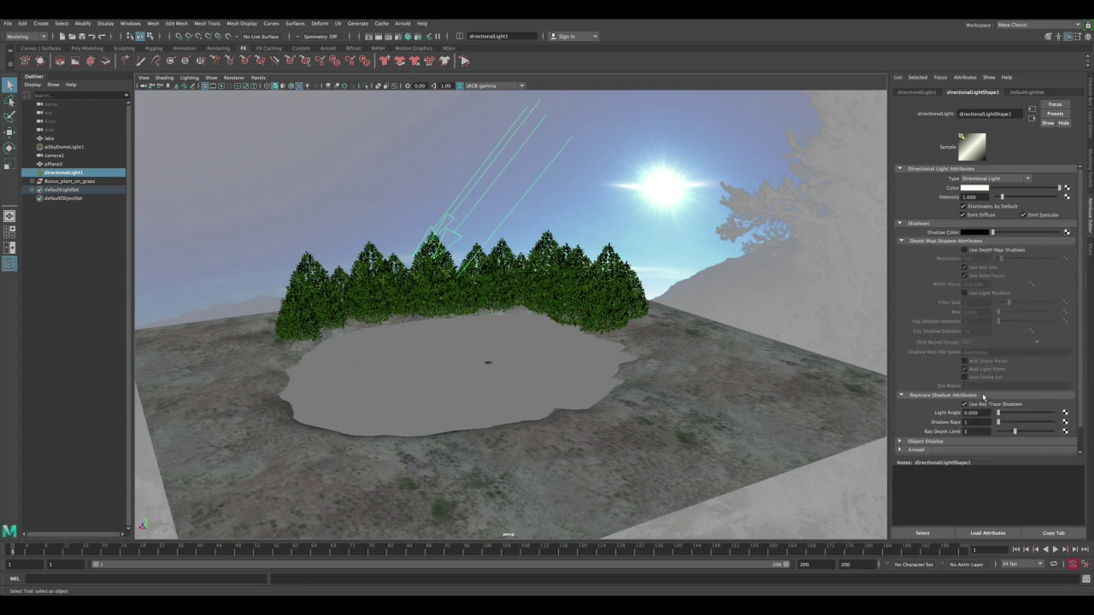
Step: Review the sky dome light around the scene, its attributes, and where Arnold's Skydome Light command is found
left_click(69, 149)
key("f")
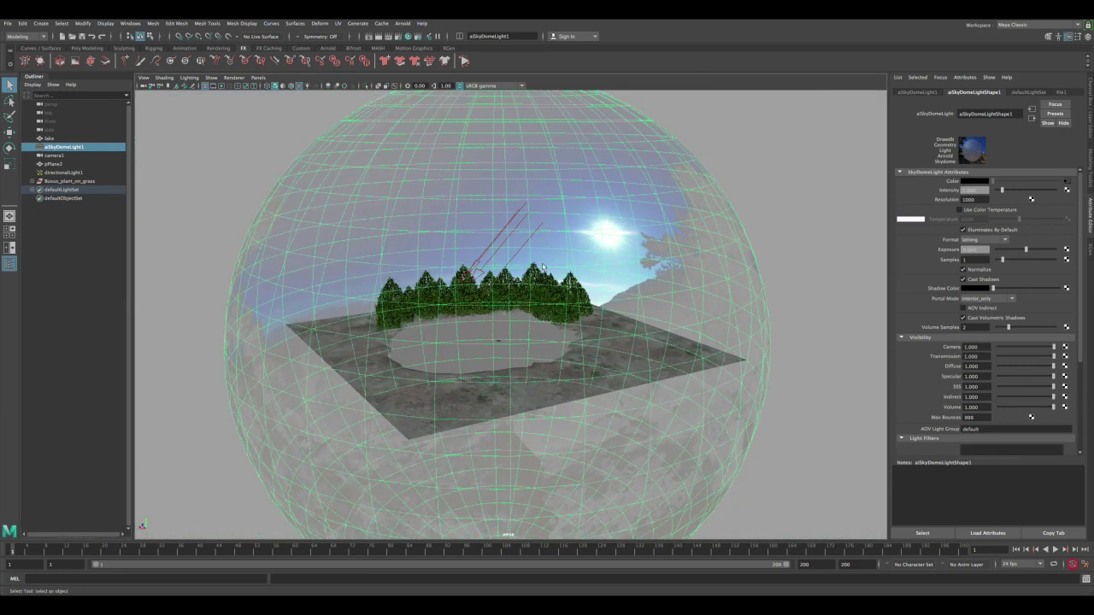
scroll(513, 253, "up", 2)
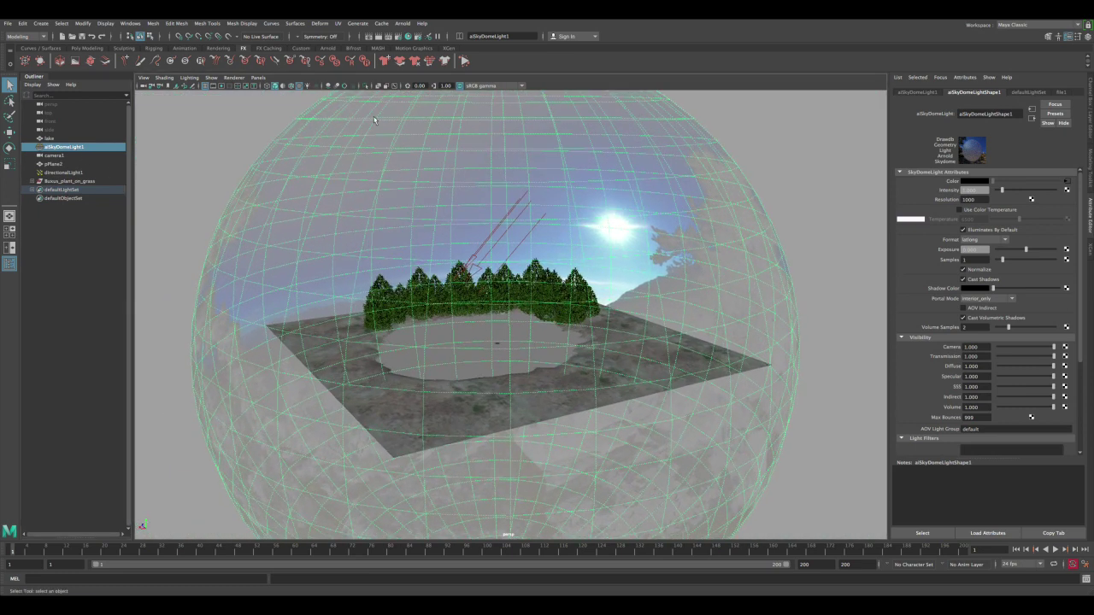
left_click(398, 25)
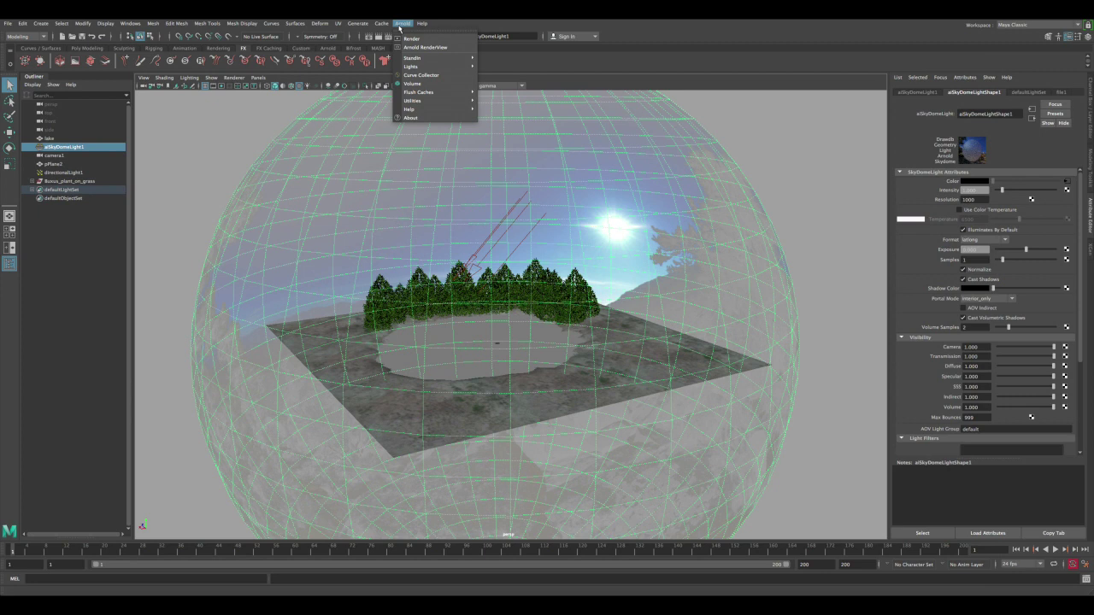
mouse_move(462, 67)
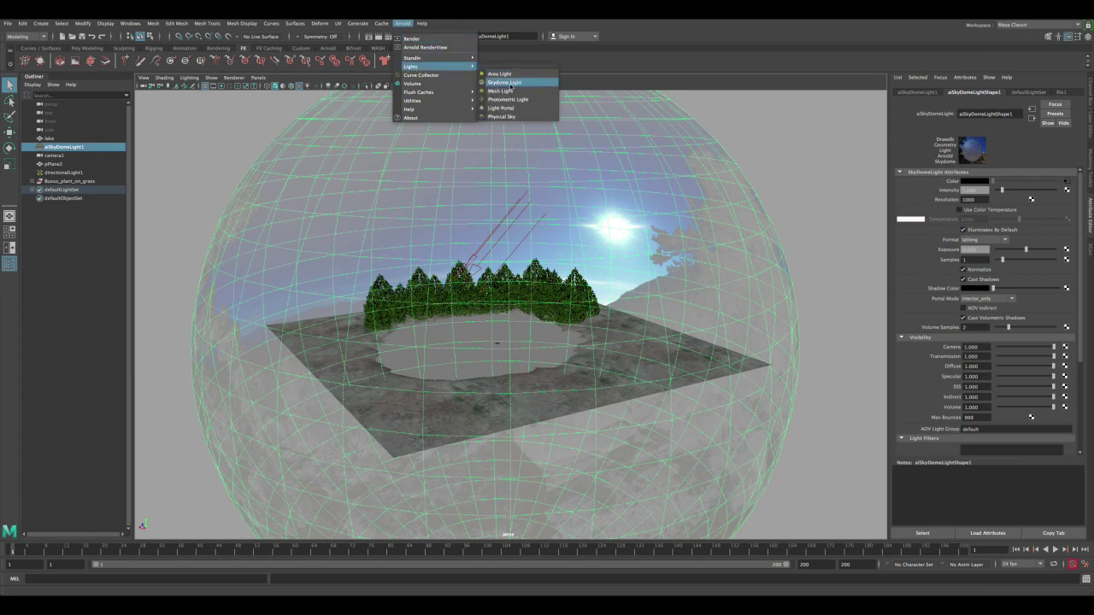
left_click(633, 87)
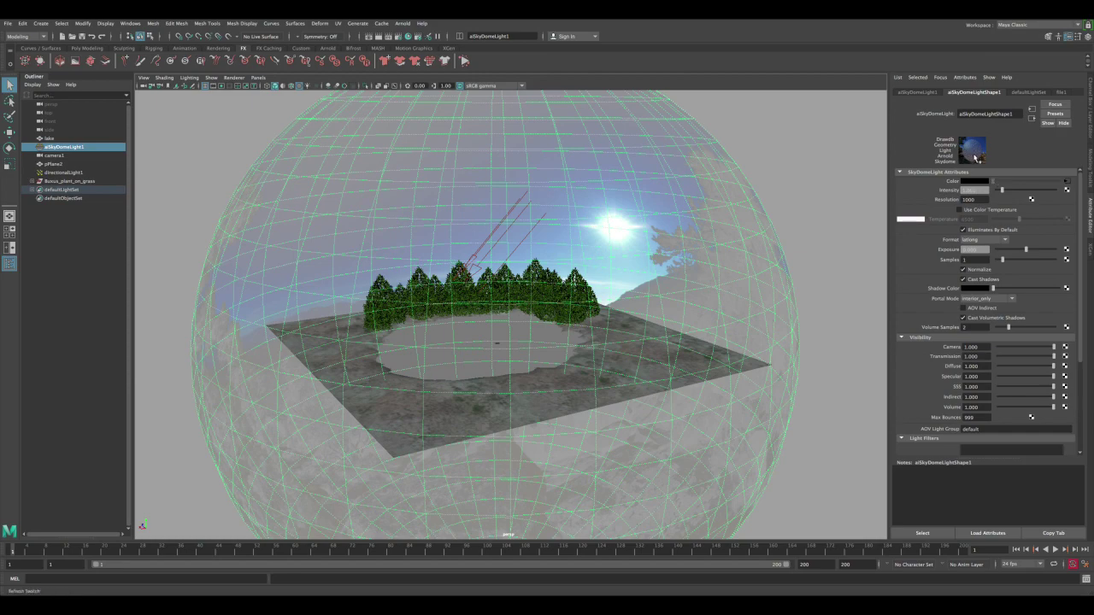
scroll(564, 308, "up", 5)
scroll(573, 304, "up", 10)
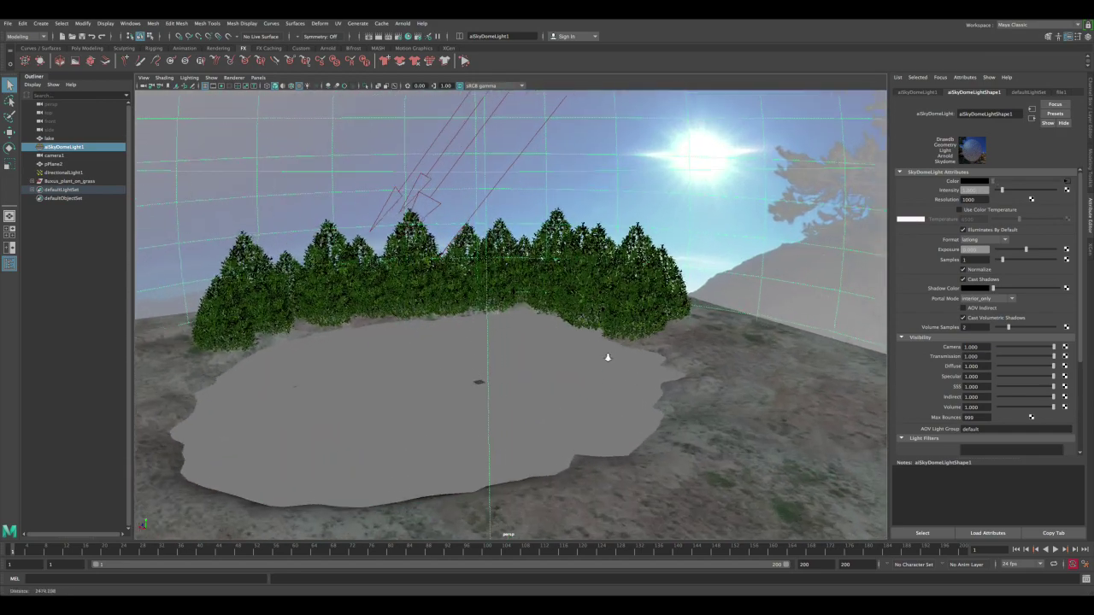
Step: Examine the lake and the surrounding trees from several angles
left_click_drag(603, 338, 481, 295, "alt")
left_click(582, 373)
middle_click_drag(426, 236, 641, 333, "alt")
left_click(410, 341)
left_click_drag(282, 325, 495, 362, "alt")
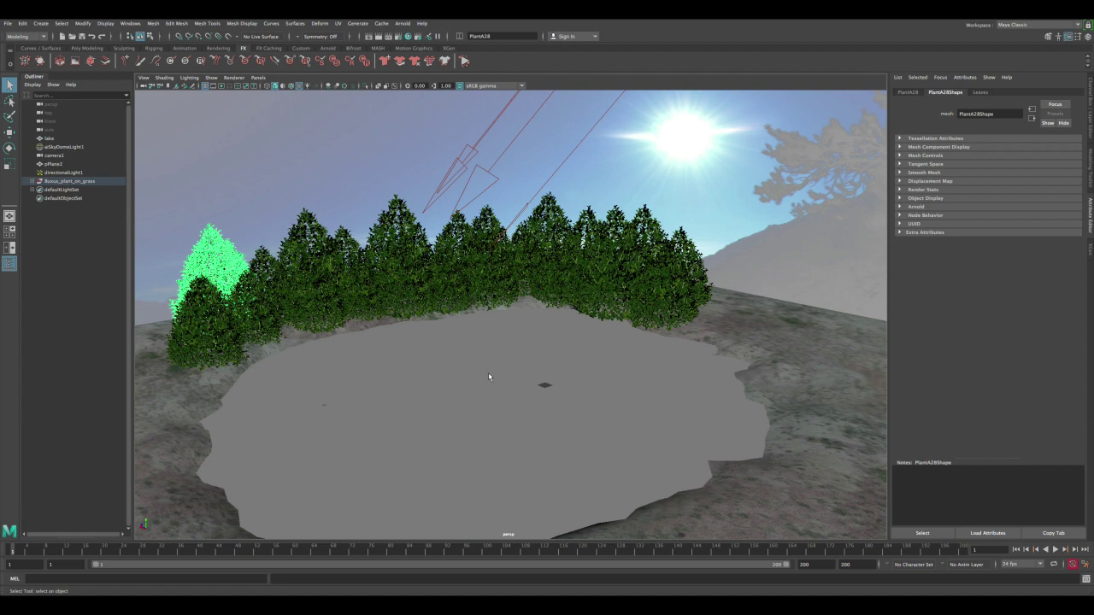
Step: Select the lake plane and create an Arnold aiStandardSurface material in the Hypershade
left_click(471, 388)
key("ctrl+a")
left_click_drag(471, 388, 405, 373, "alt")
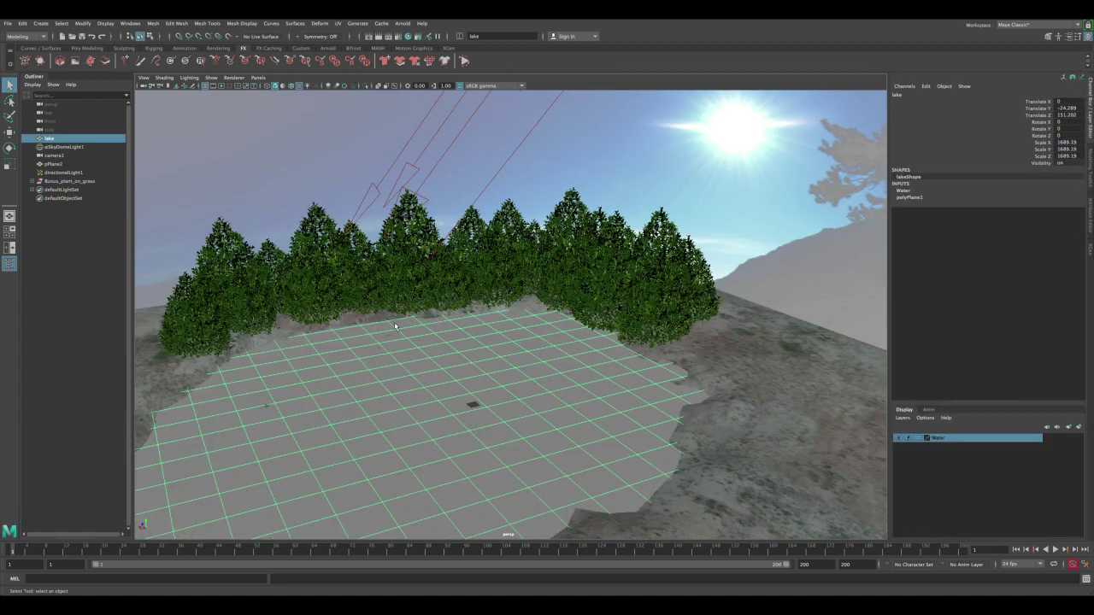
left_click(409, 38)
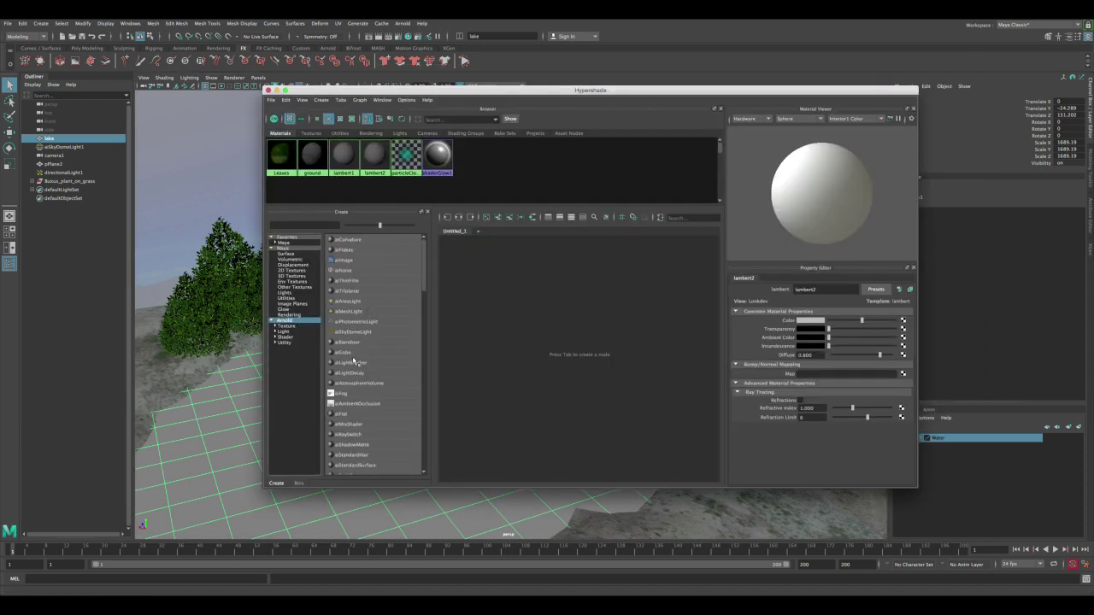
left_click(287, 338)
left_click(355, 301)
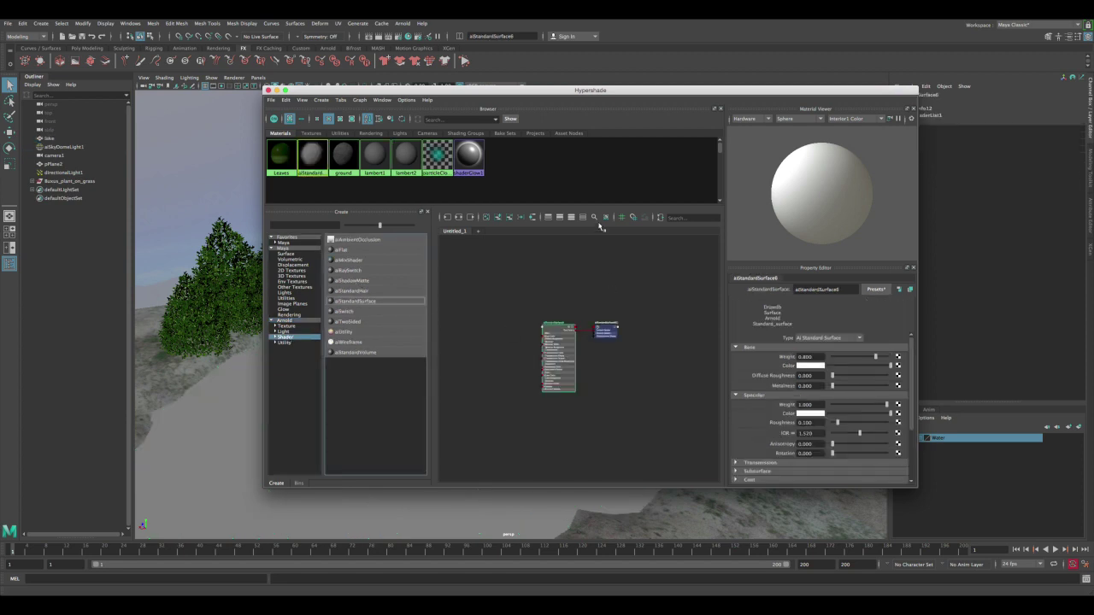
Step: Assign the new aiStandardSurface material to the lake plane
left_click(556, 342)
left_click(618, 403)
scroll(618, 403, "up", 4)
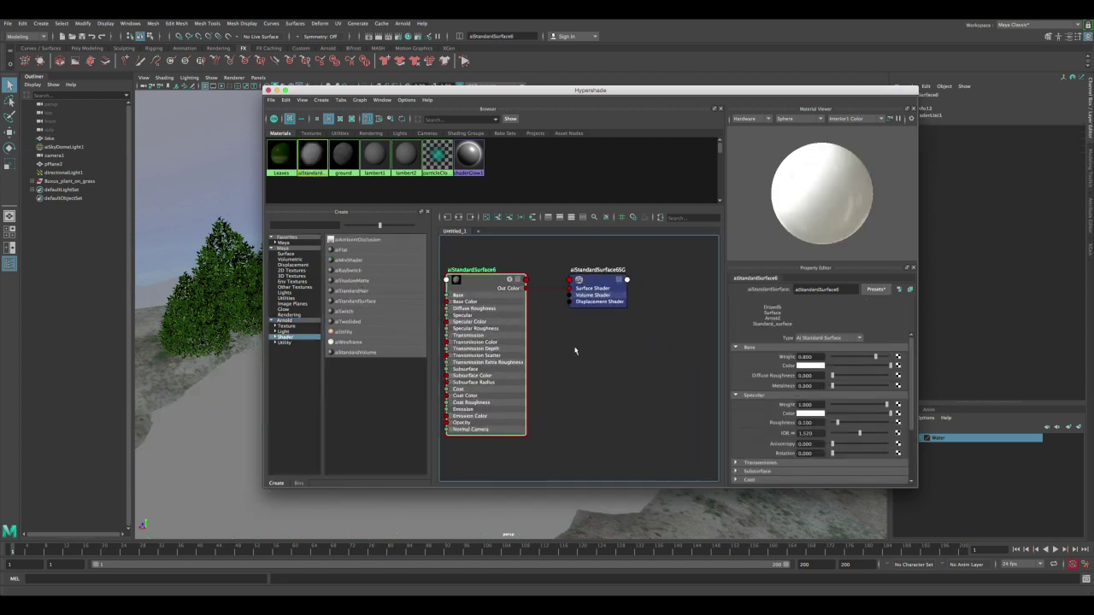
left_click(218, 438)
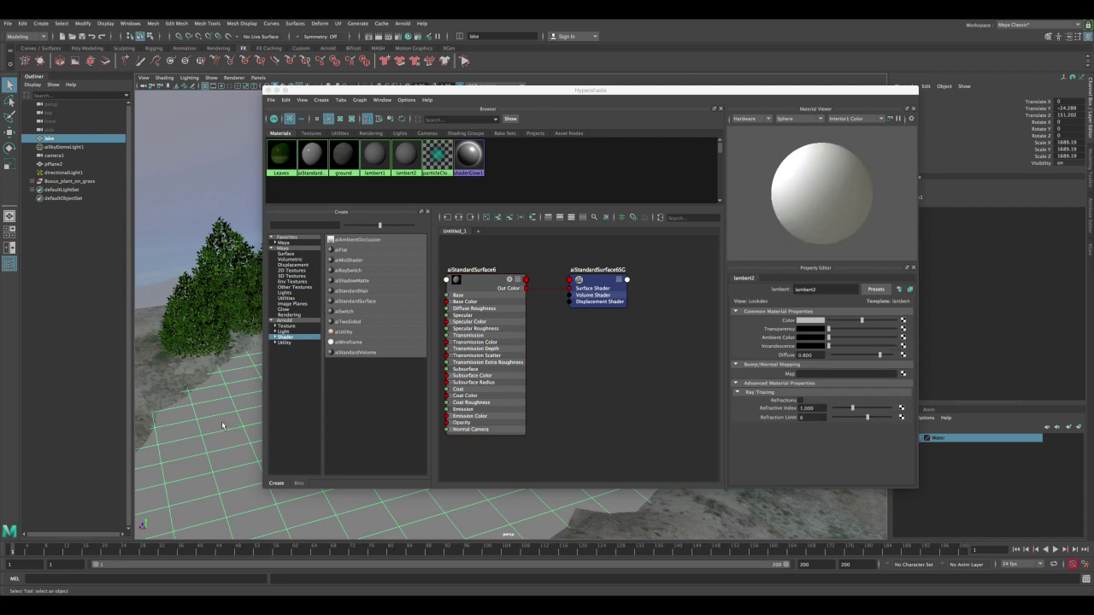
right_click_drag(491, 287, 485, 255)
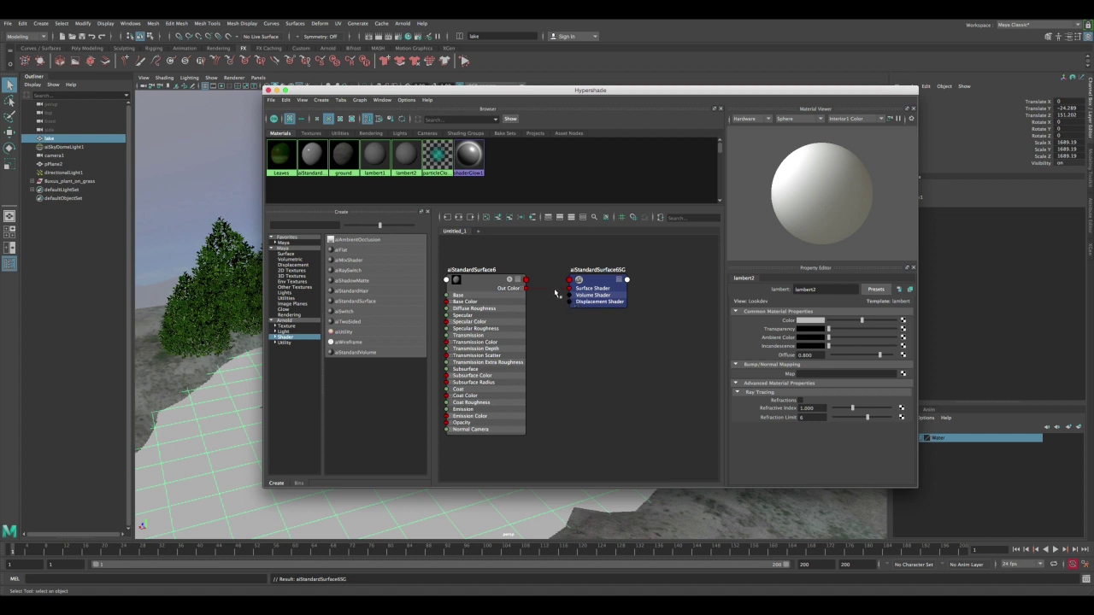
Step: Set the lake material's base weight to 0 and its base color to black
left_click(488, 285)
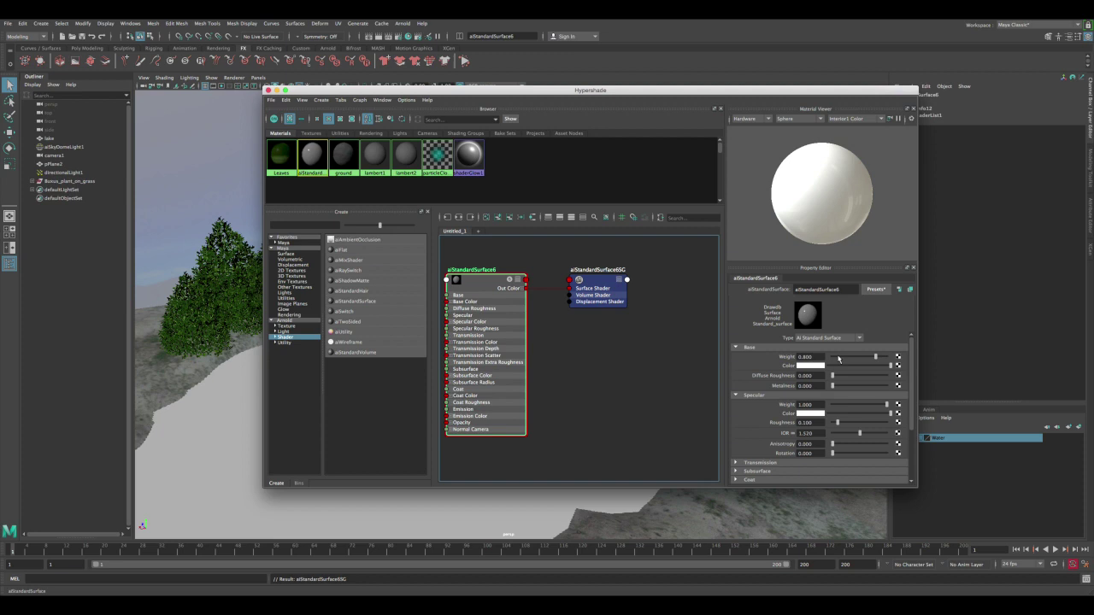
left_click_drag(838, 358, 801, 359)
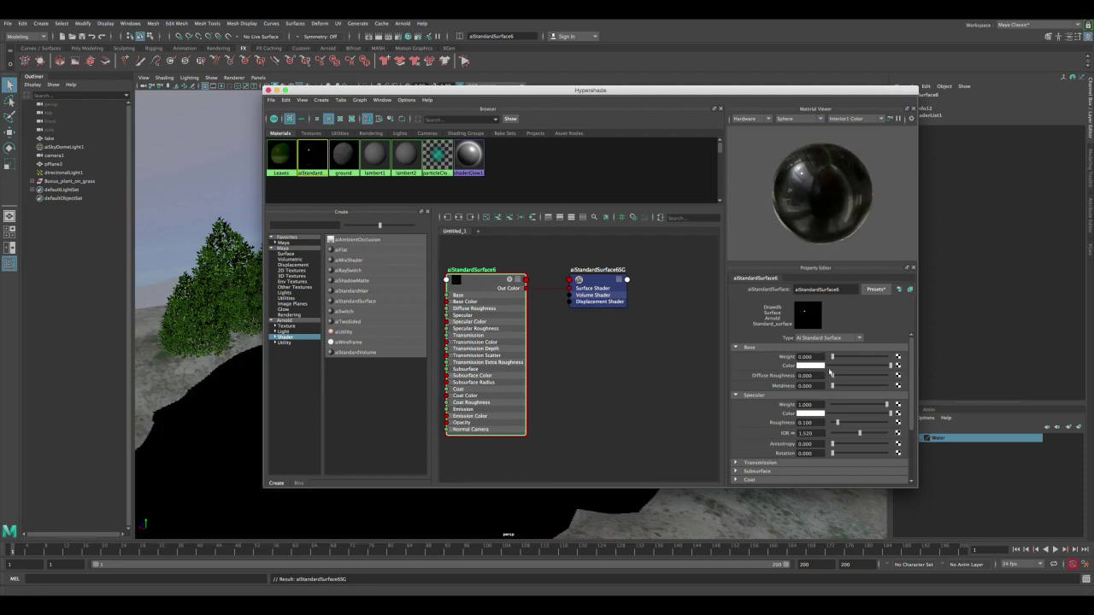
left_click_drag(863, 366, 786, 367)
scroll(851, 388, "down", 2)
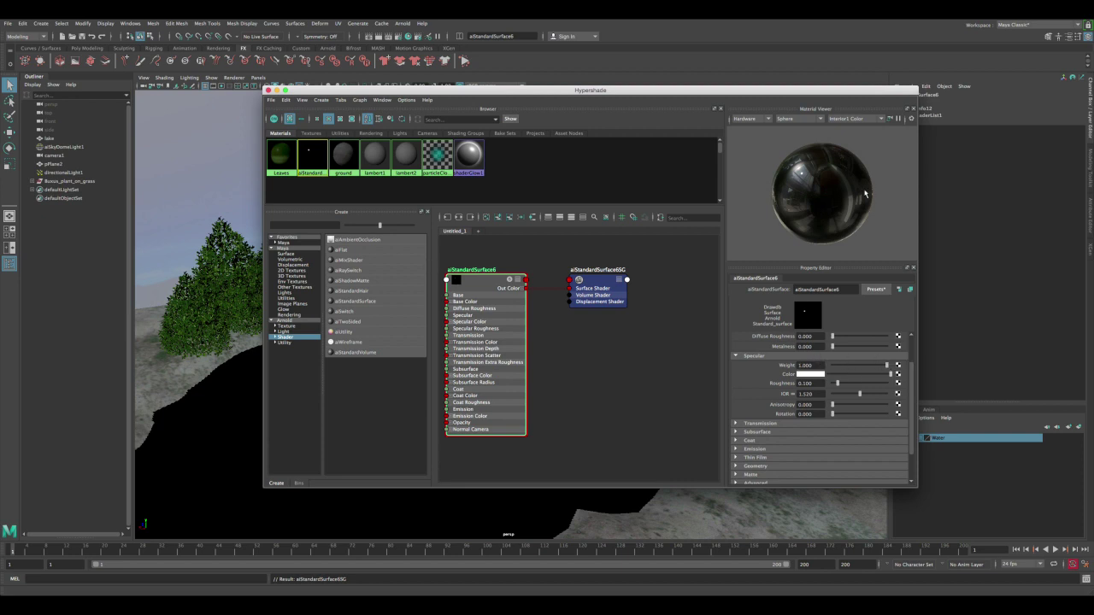
Step: Set the lake material's transmission weight to 1
left_click_drag(911, 374, 912, 395)
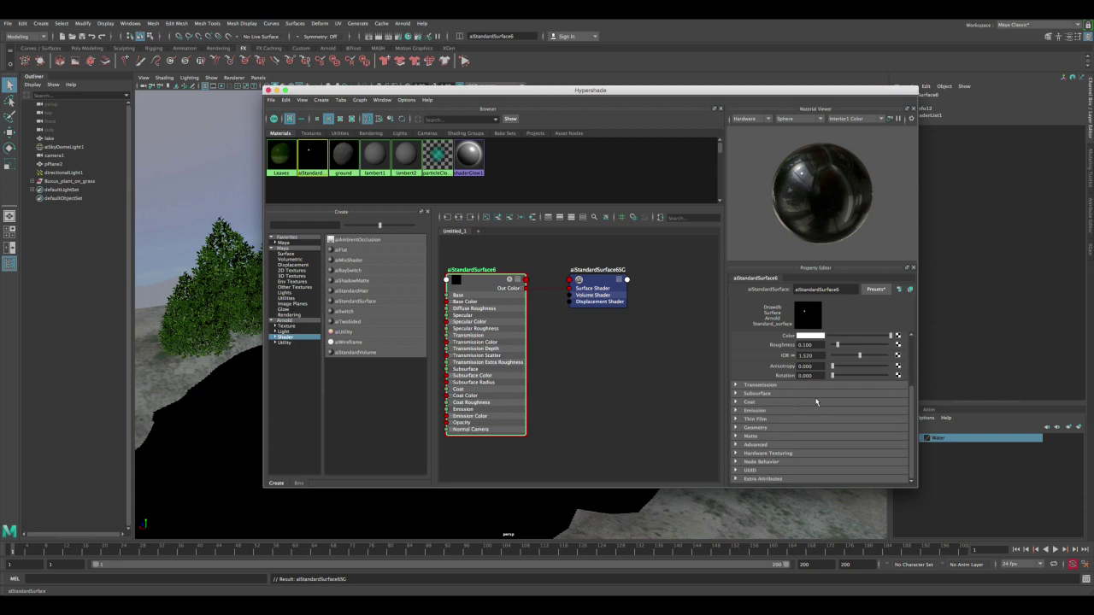
left_click(760, 384)
left_click_drag(833, 395, 888, 395)
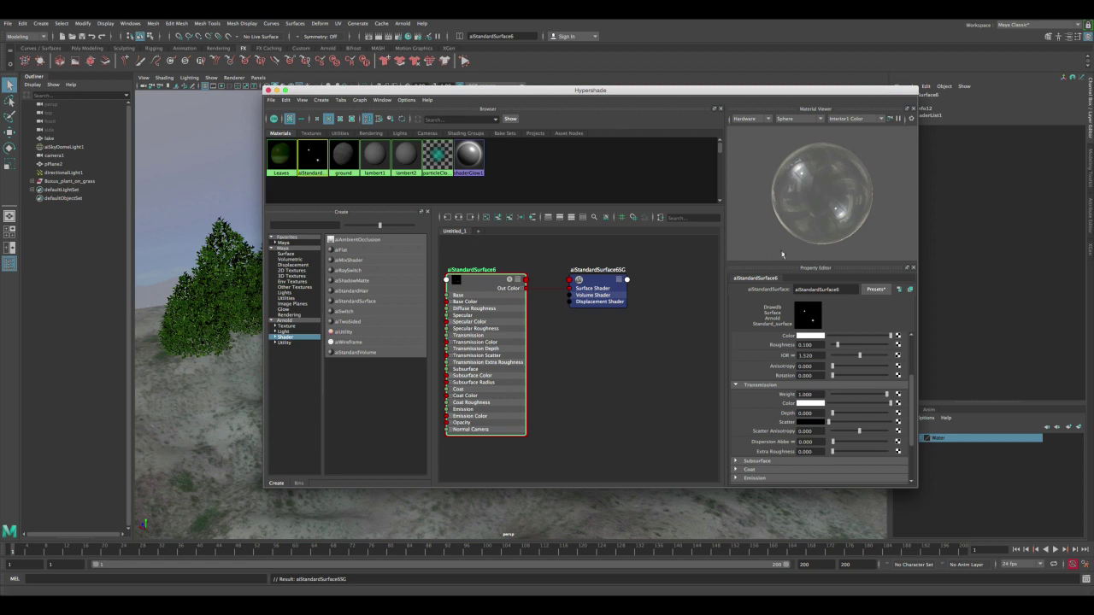
Step: Check the transparent lake plane over the terrain by displaying the wireframe on the shaded view
left_click_drag(358, 90, 666, 91)
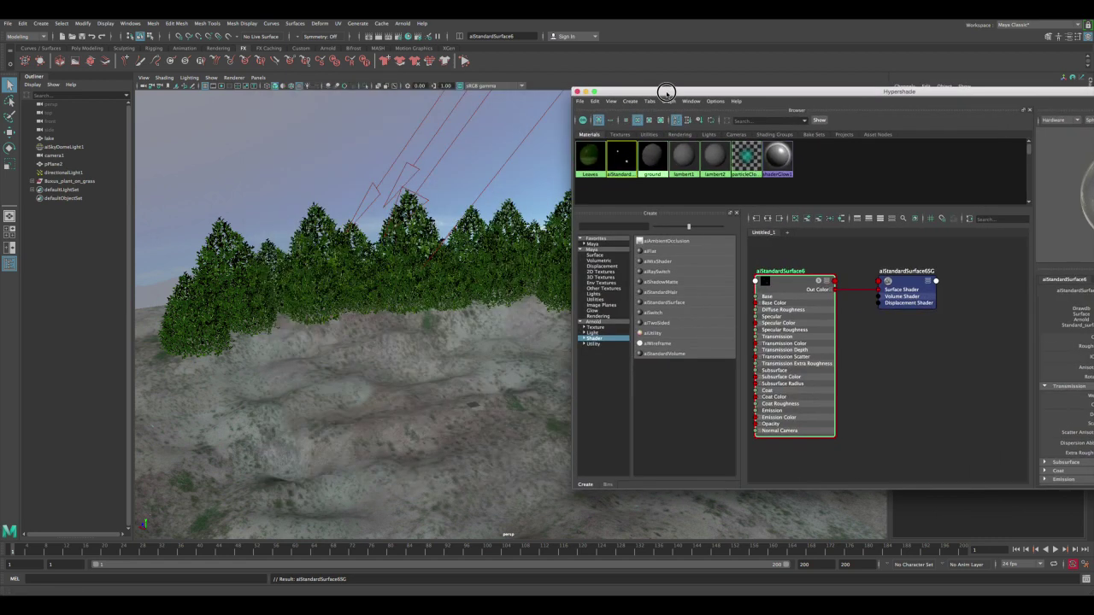
left_click(409, 387)
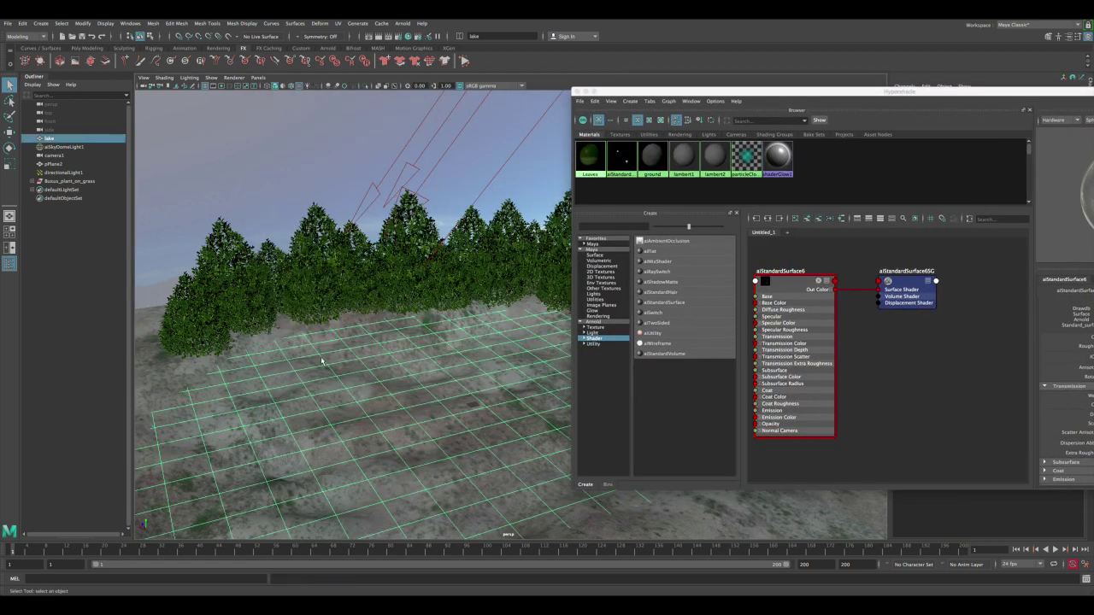
left_click(165, 78)
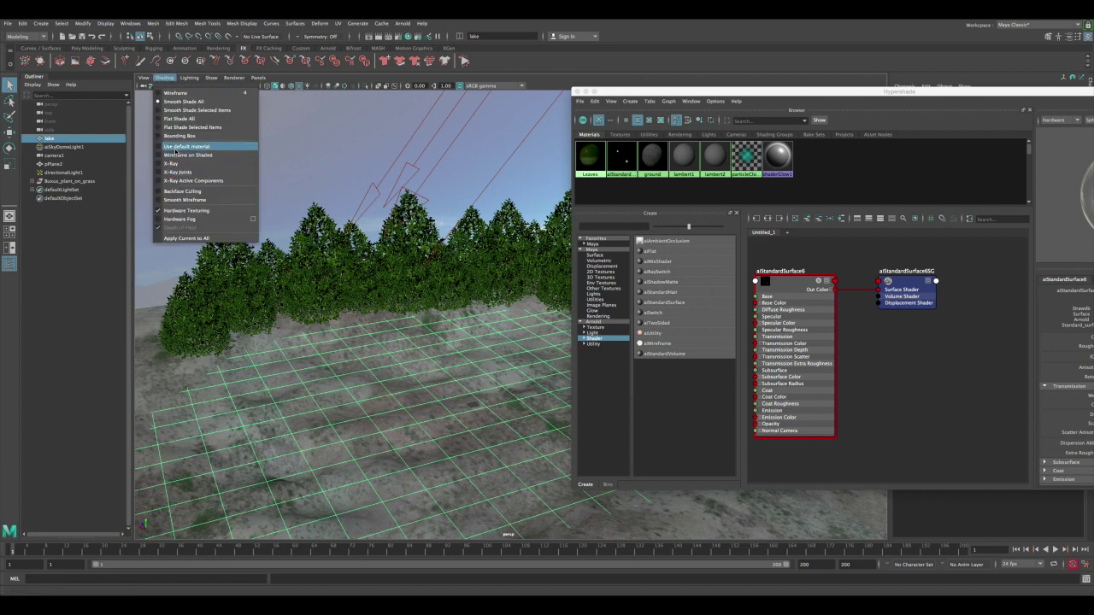
left_click(175, 148)
left_click(325, 203)
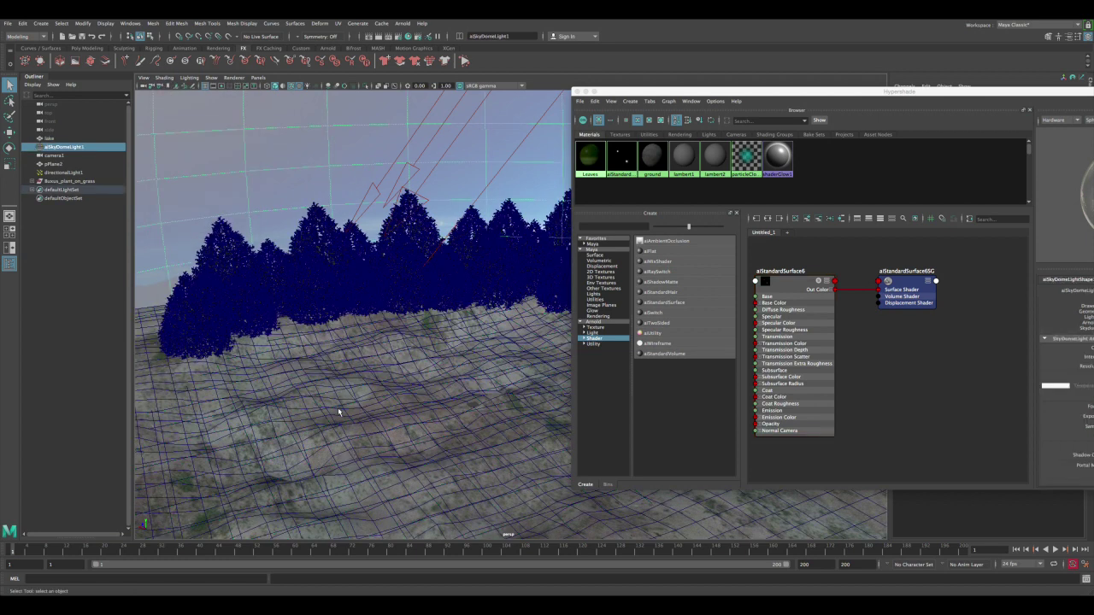
left_click(392, 400)
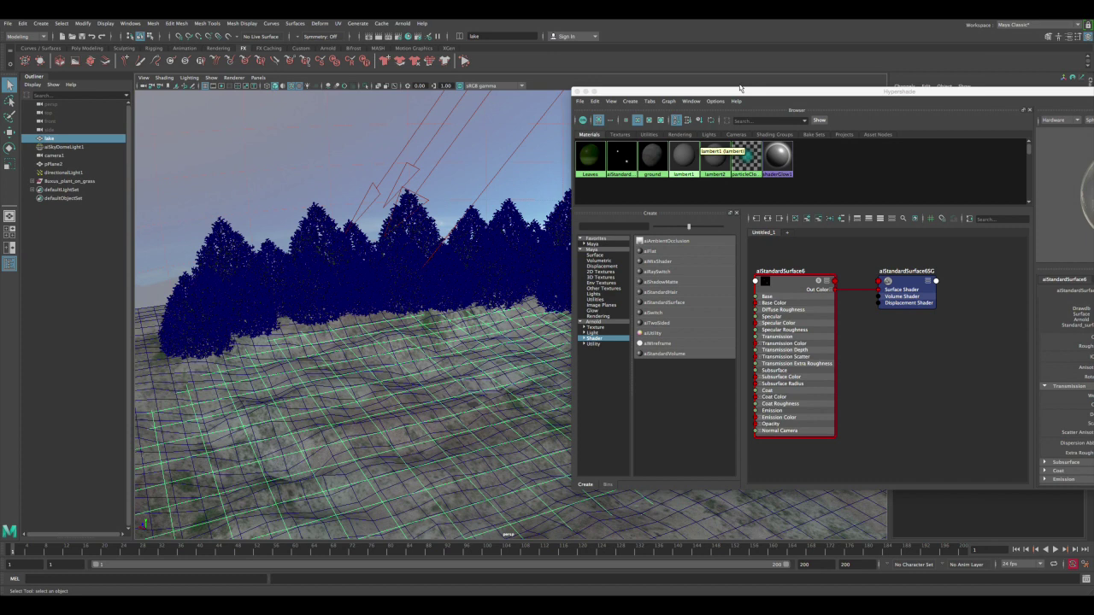
left_click_drag(724, 91, 415, 97)
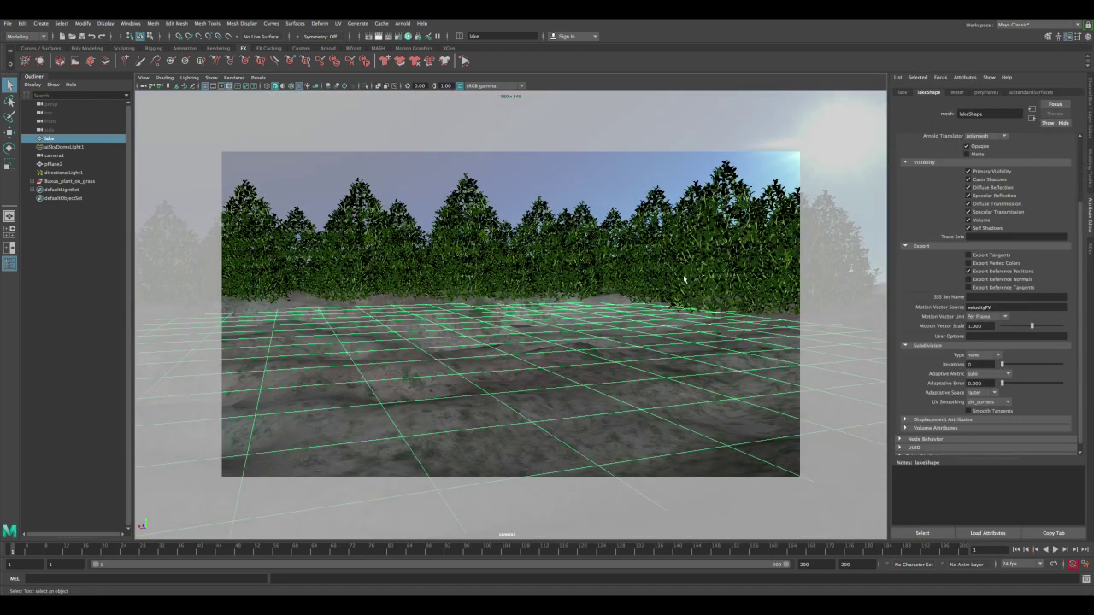
Step: Turn off Opaque in the lake shape's Arnold attributes
left_click(1088, 197)
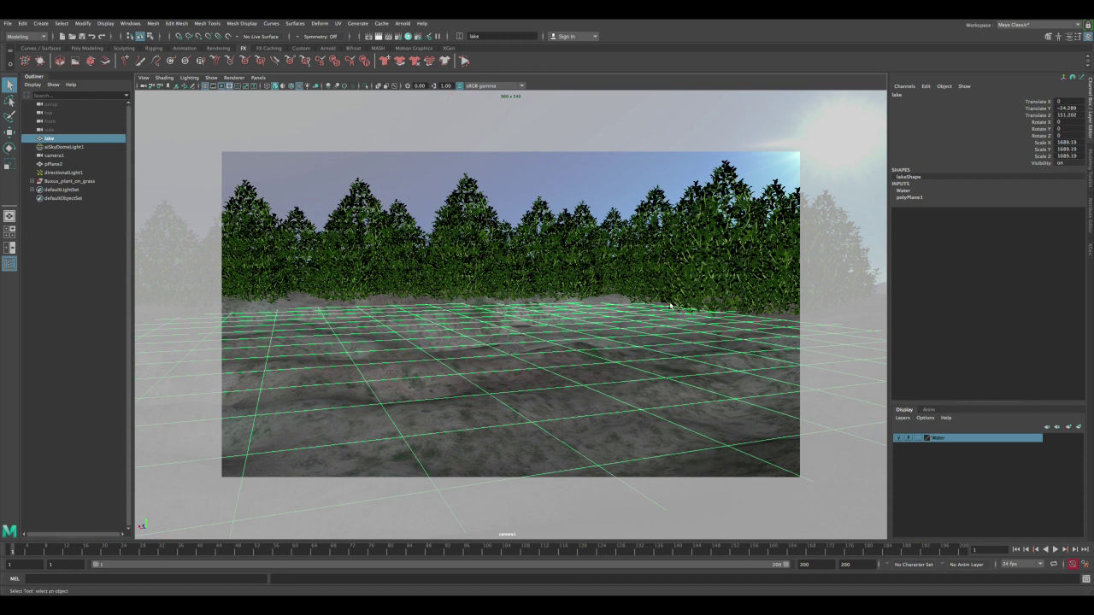
key("ctrl+a")
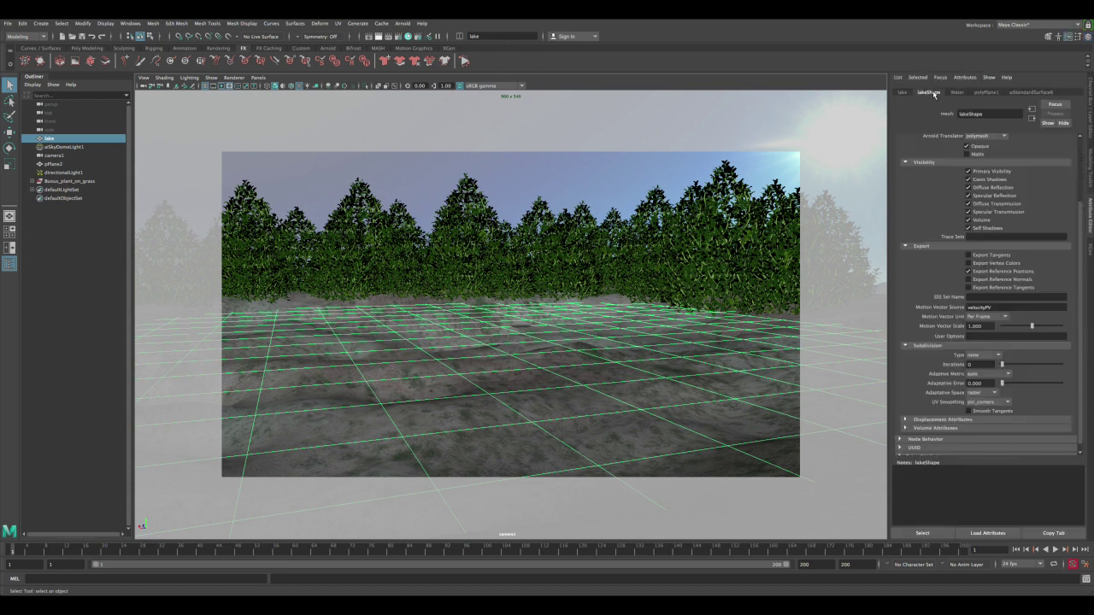
scroll(1075, 131, "up", 3)
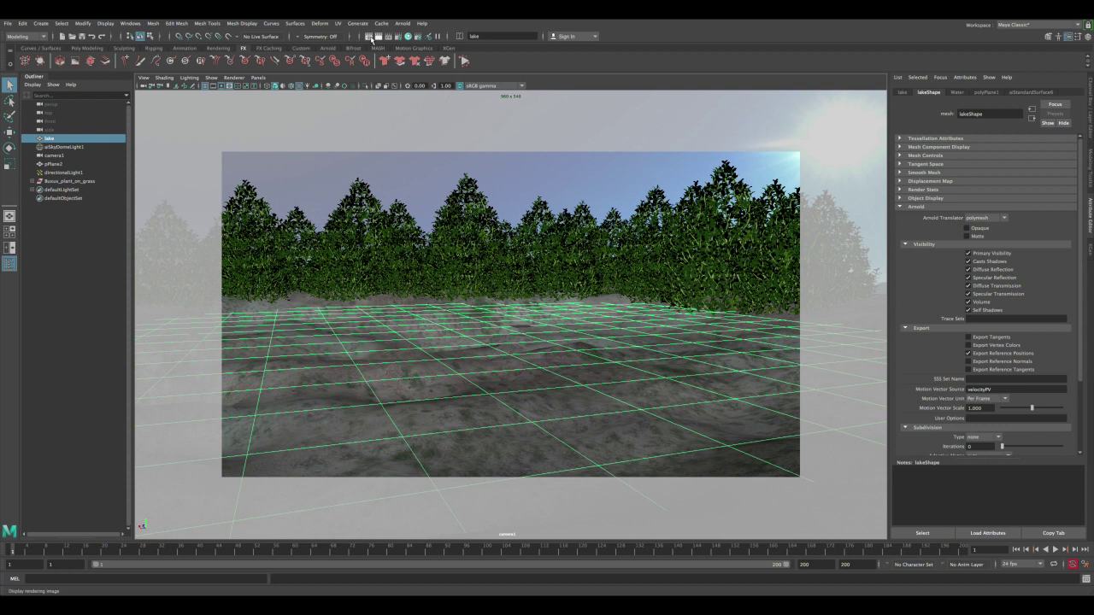
Step: Render the lake from camera1 with the Arnold Renderer, keep the image, and close the Render View
left_click(372, 36)
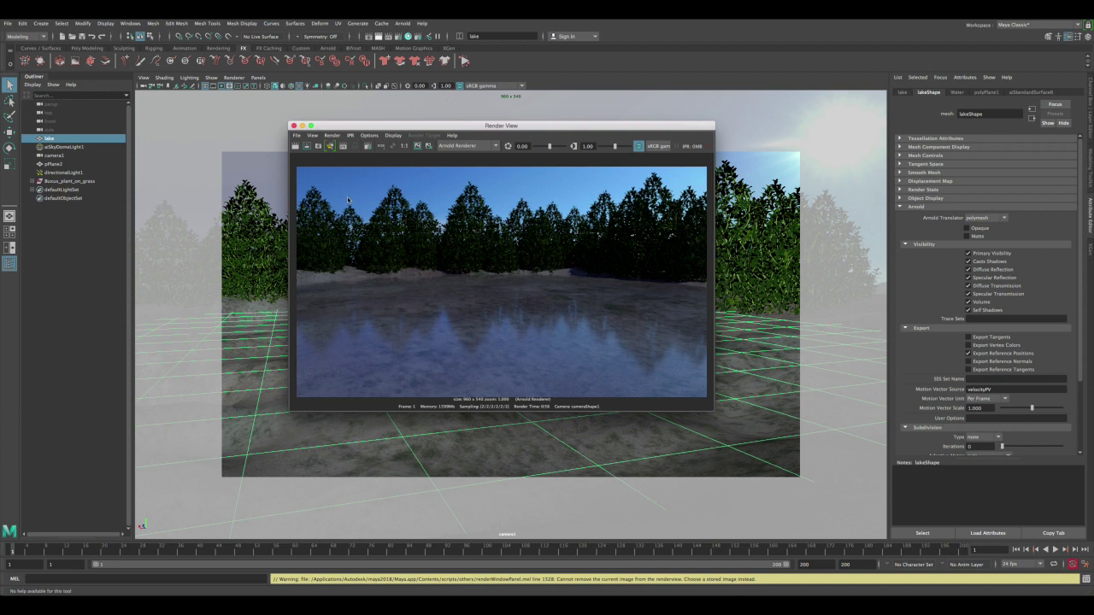
left_click(418, 146)
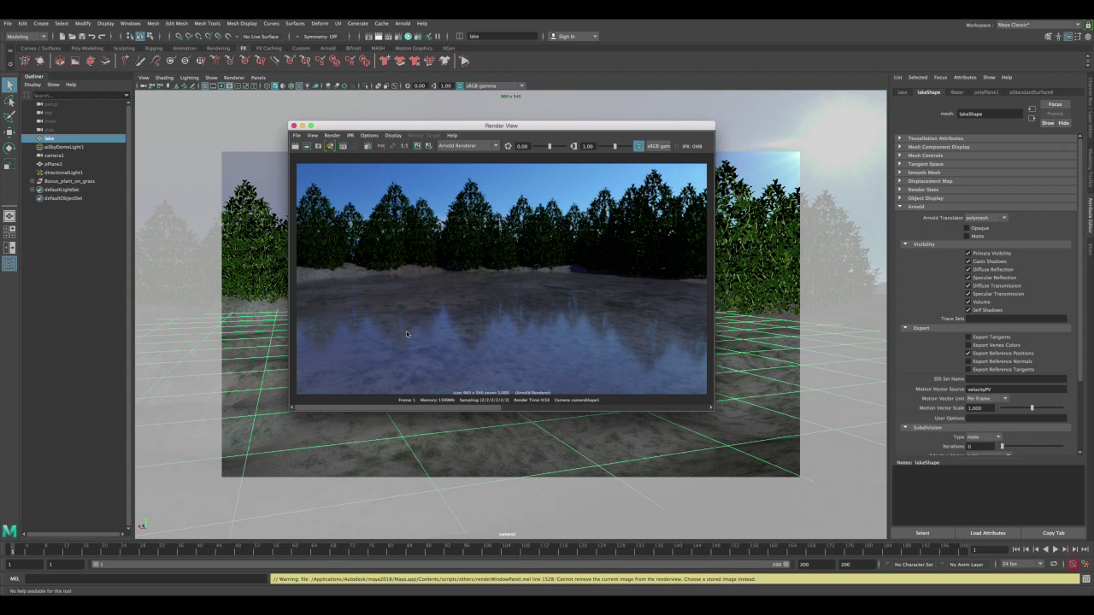
left_click(294, 126)
Step: Add a Water 2D texture node to the lake material's graph in the Hypershade
left_click(409, 36)
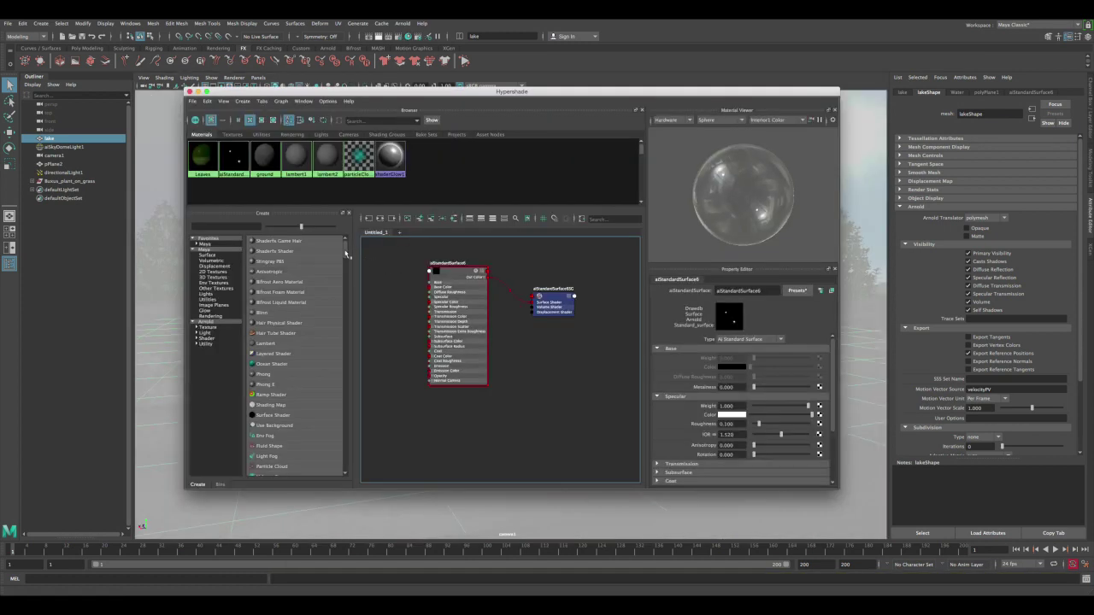
left_click_drag(348, 255, 347, 277)
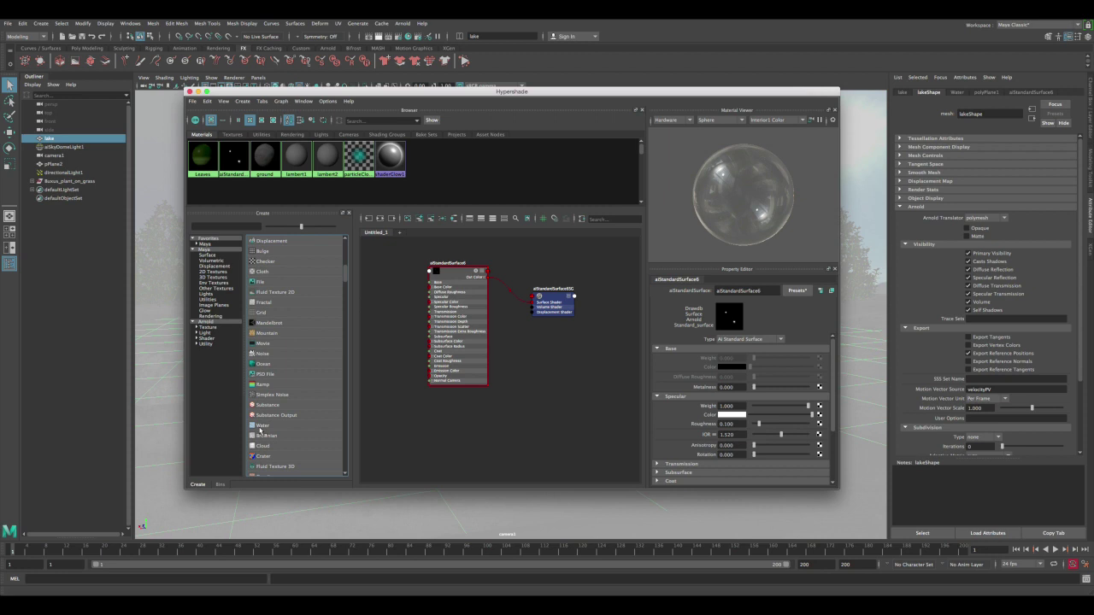
left_click(262, 427)
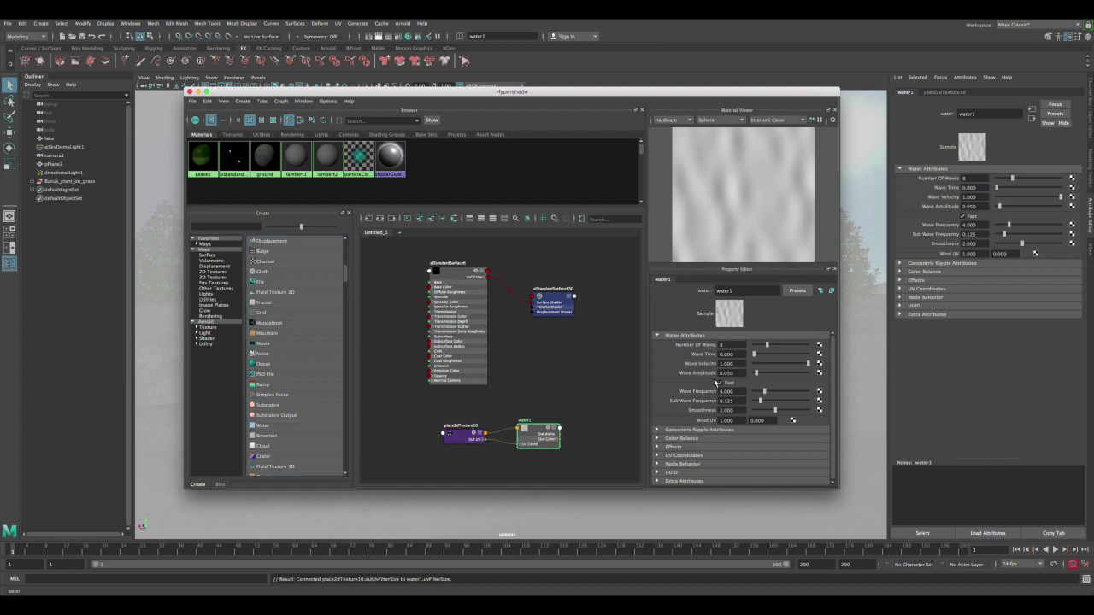
Step: Connect the water texture's Out Alpha to the Displacement Shader input of the lake material's shading group
left_click(693, 431)
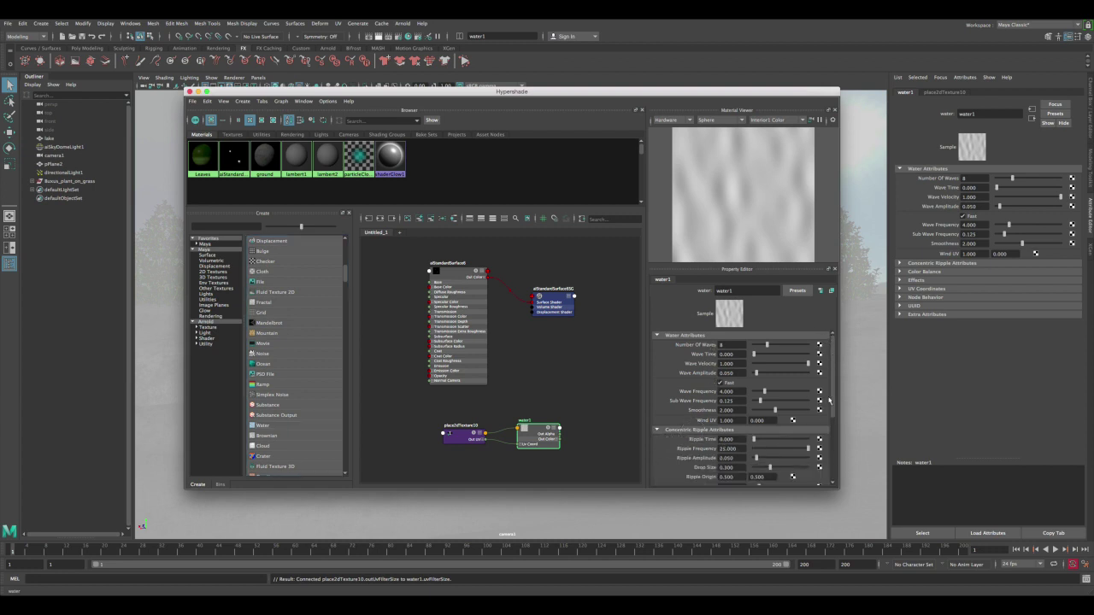
left_click_drag(831, 400, 833, 430)
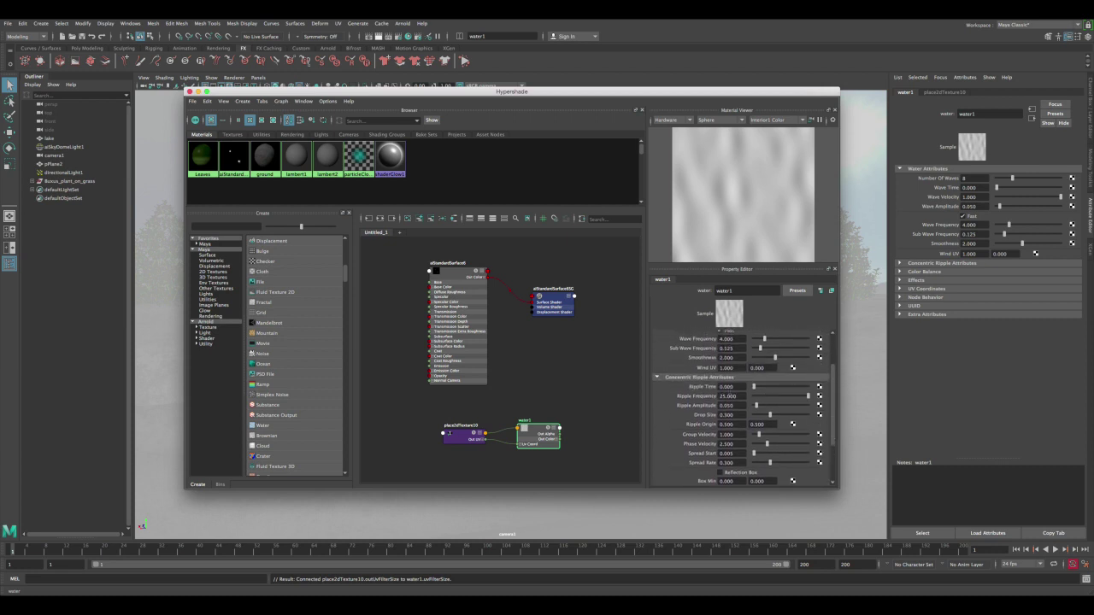
left_click(710, 377)
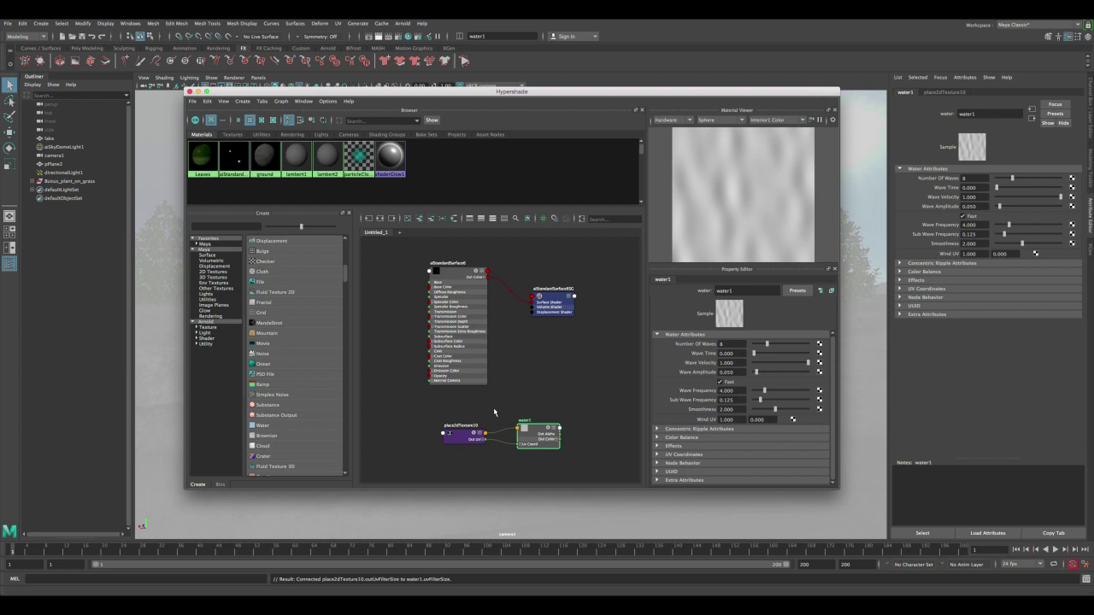
left_click(454, 421)
mouse_move(454, 422)
left_mouse_down()
mouse_move(542, 459)
mouse_move(457, 425)
left_mouse_up()
left_click_drag(694, 91, 532, 93)
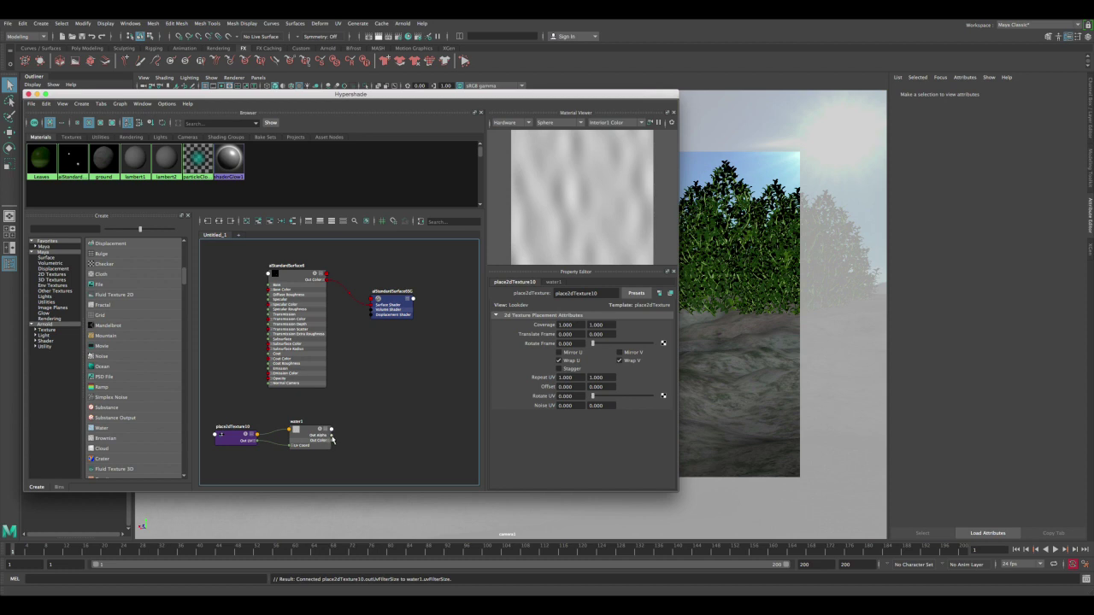
left_click_drag(332, 438, 395, 336)
Step: Set the lake shape's Arnold subdivision type to catclark with 4 iterations
left_click(723, 376)
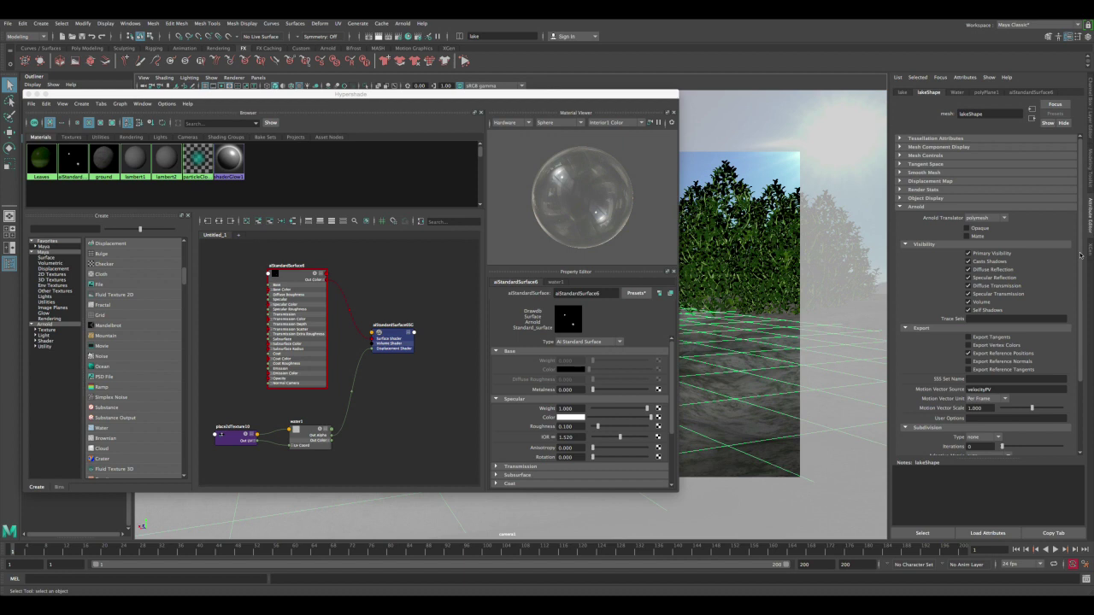
left_click_drag(1080, 255, 1079, 329)
scroll(943, 337, "up", 2)
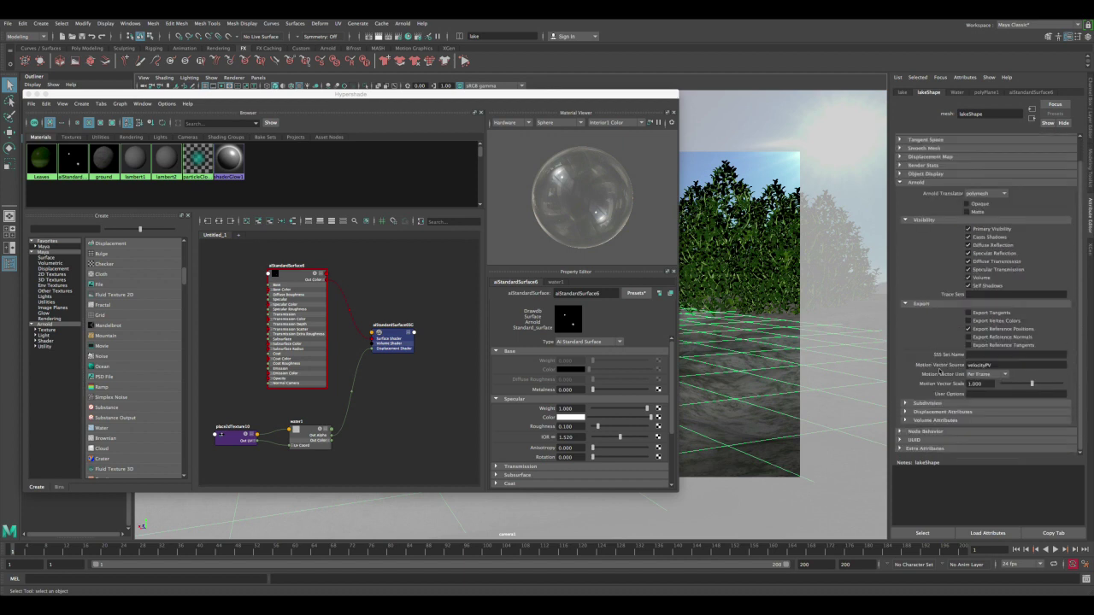
scroll(1083, 346, "down", 2)
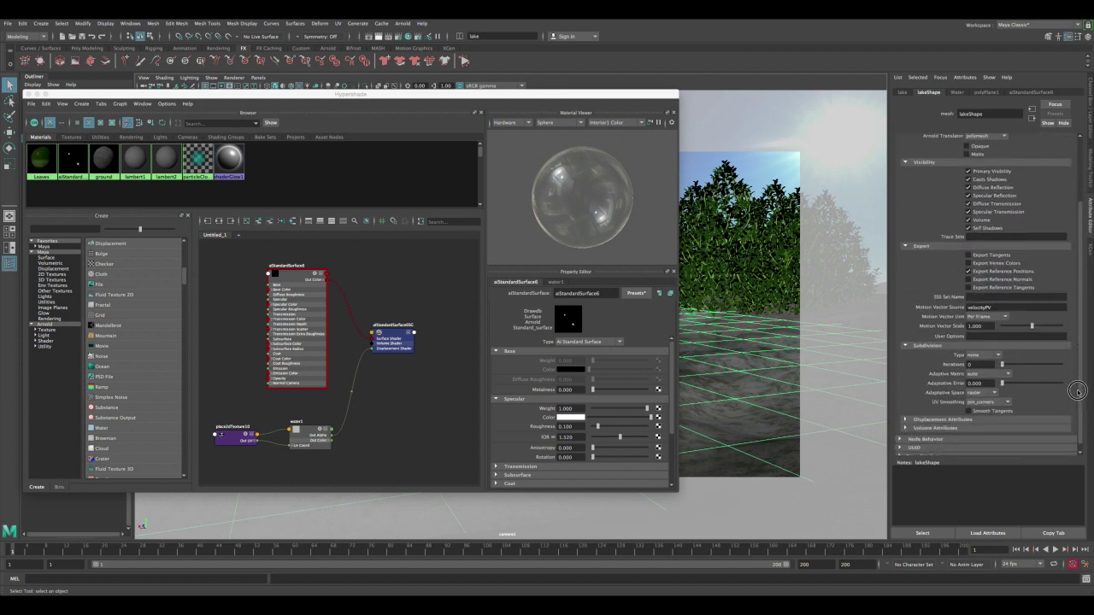
left_click(985, 348)
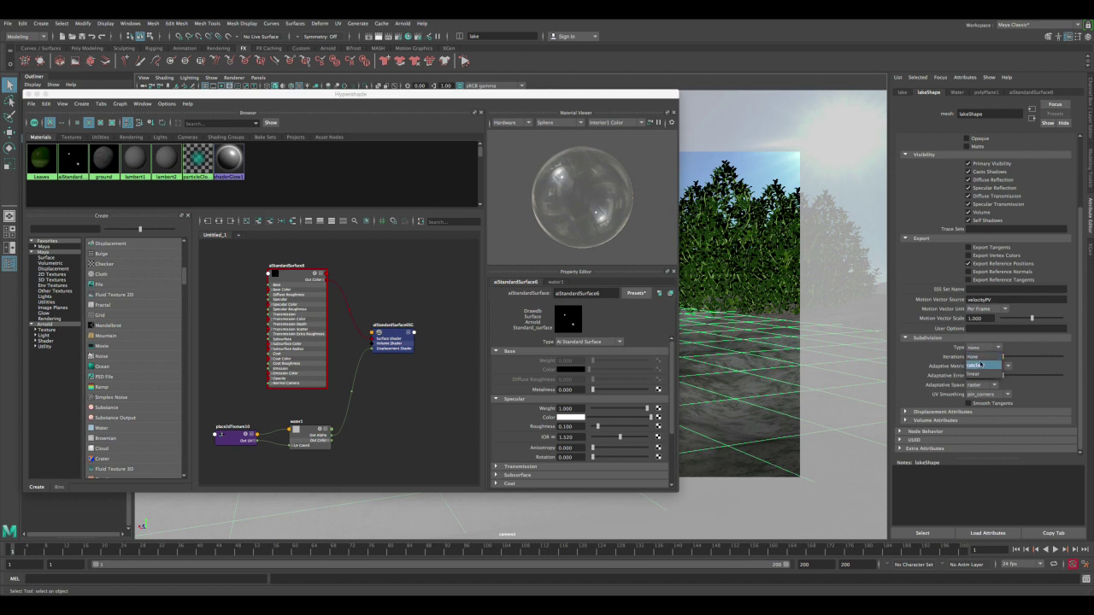
left_click(979, 366)
left_click(971, 357)
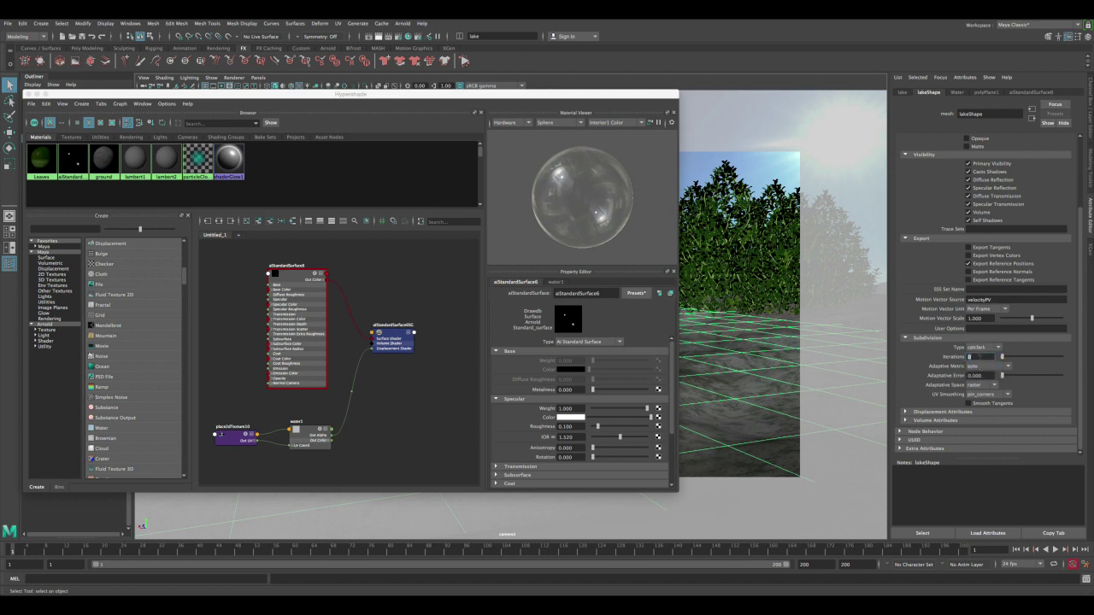
type("4")
key("Return")
Step: Set the lake shape's displacement height to 0.1 and bounds padding to 1
left_click(931, 413)
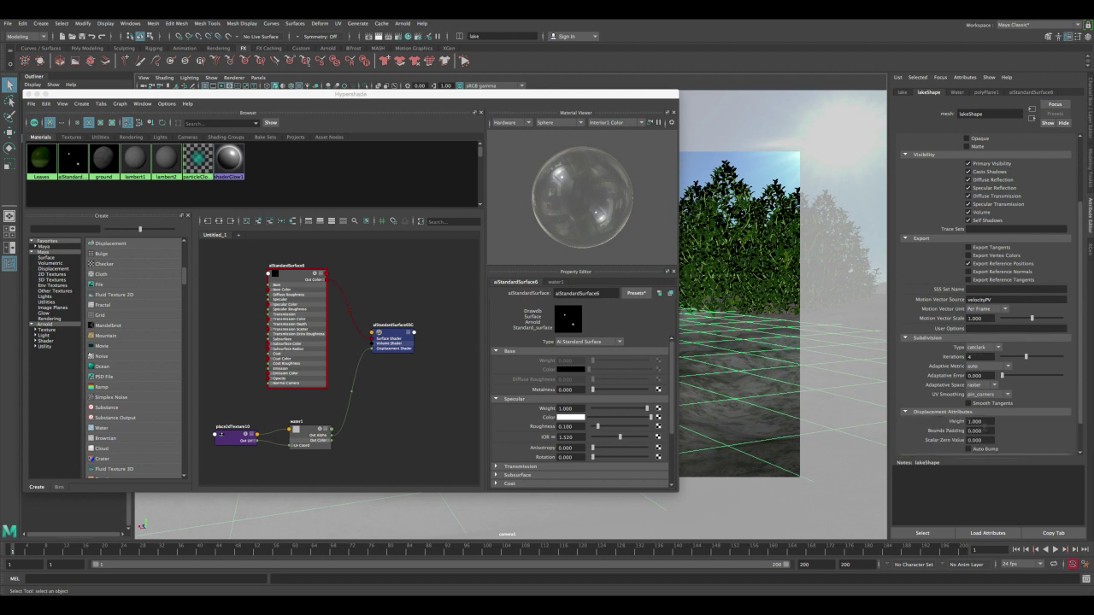
double_click(987, 422)
type("0.1")
key("Return")
double_click(989, 431)
type("1")
key("Return")
double_click(975, 421)
key("Tab")
left_click(978, 421)
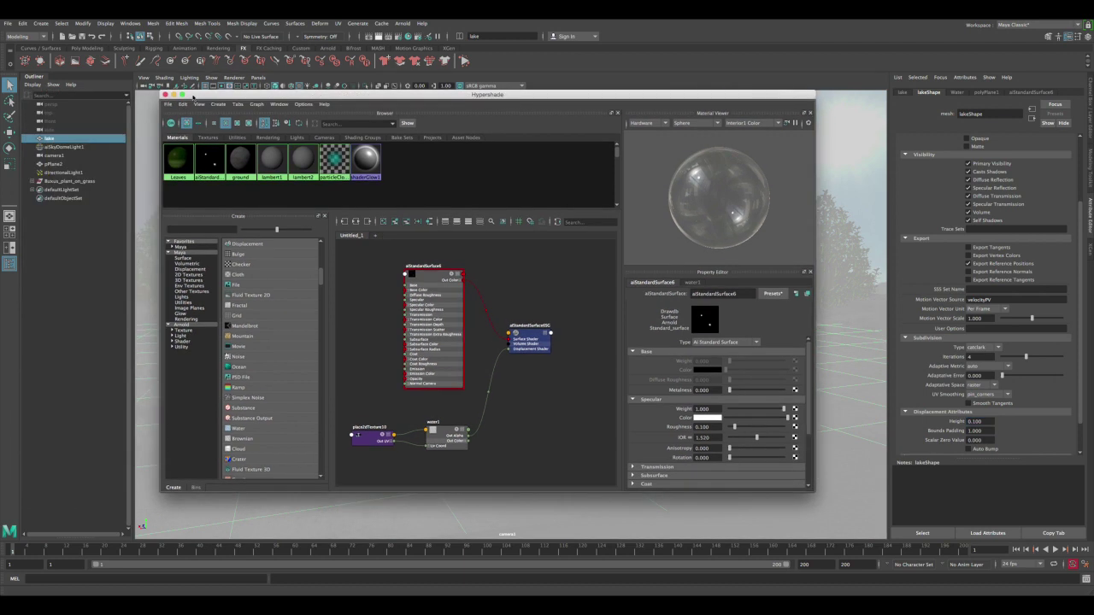
Step: Close the Hypershade, render the displaced lake, and compare it with the previously kept image
left_click(166, 94)
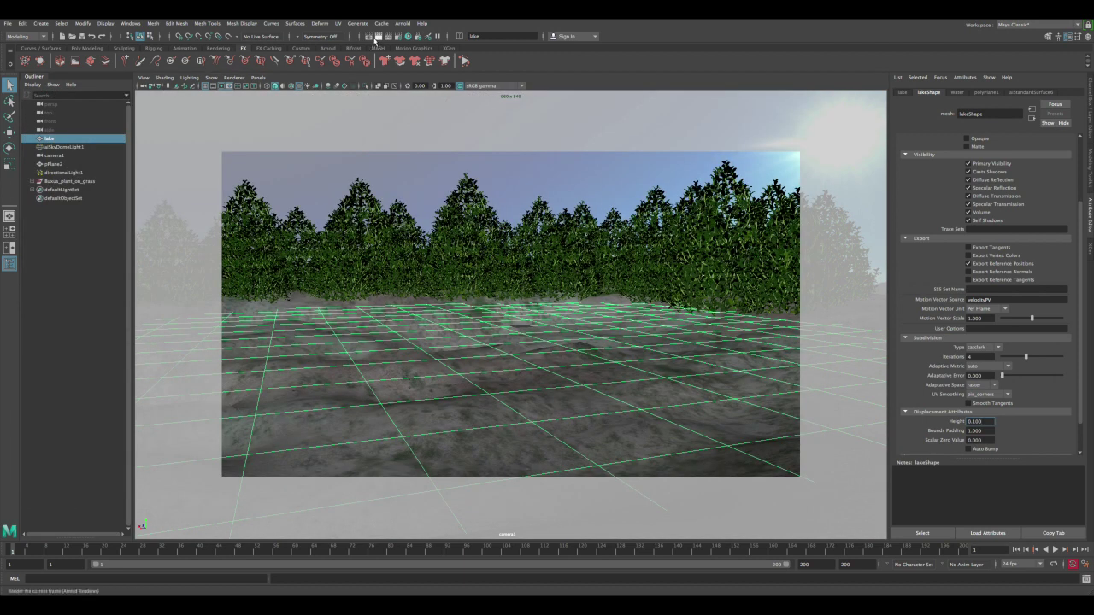
left_click(369, 37)
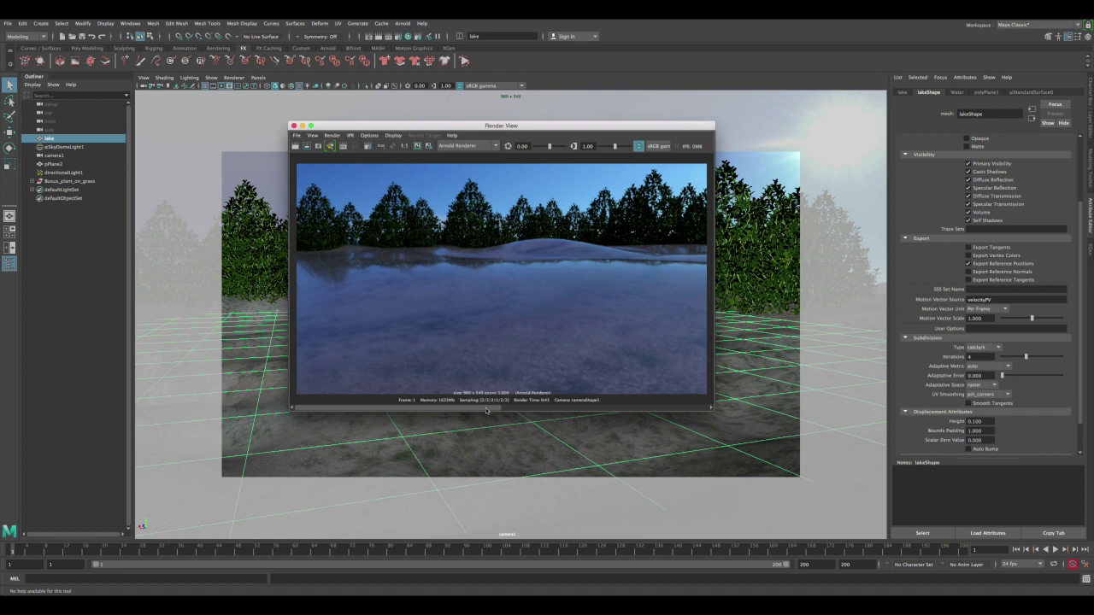
left_click(581, 409)
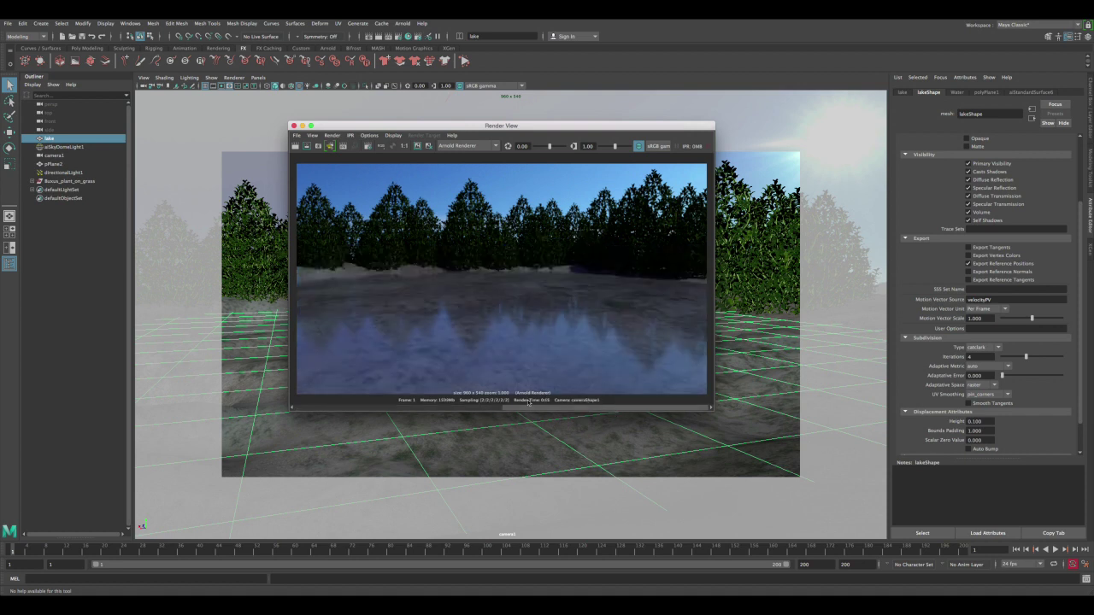
left_click(404, 407)
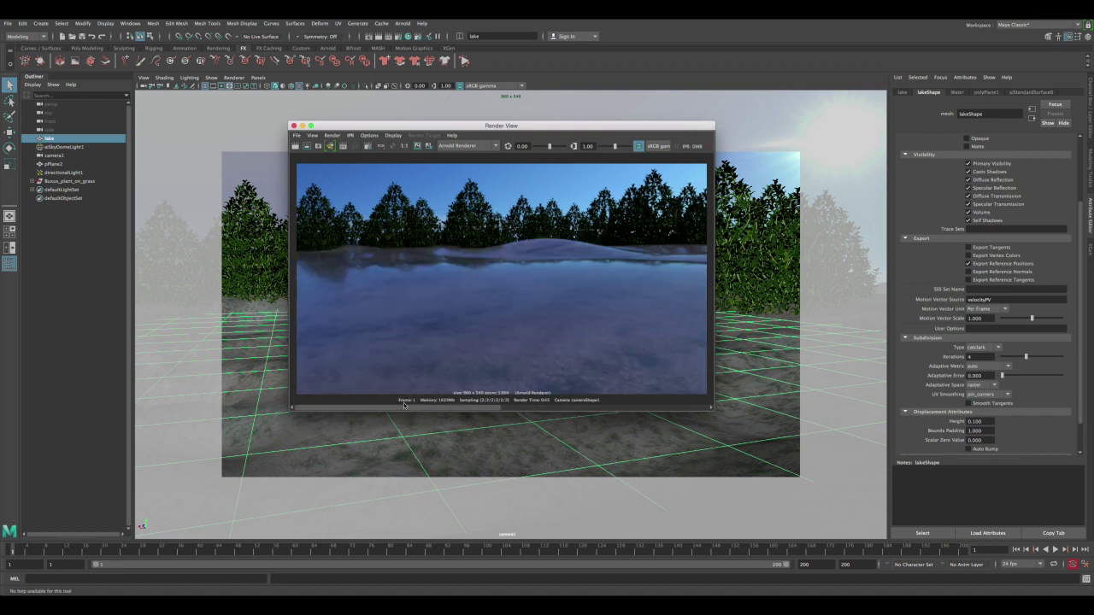
left_click(494, 408)
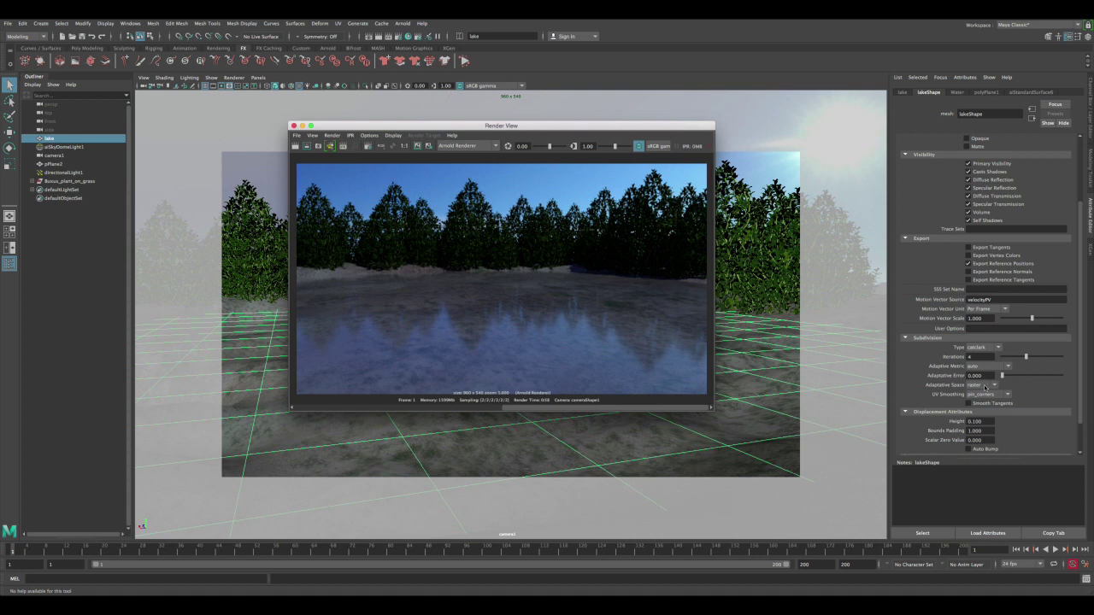
Step: Set the lake's displacement height to 0.01 and render the scene again
double_click(988, 422)
type("0")
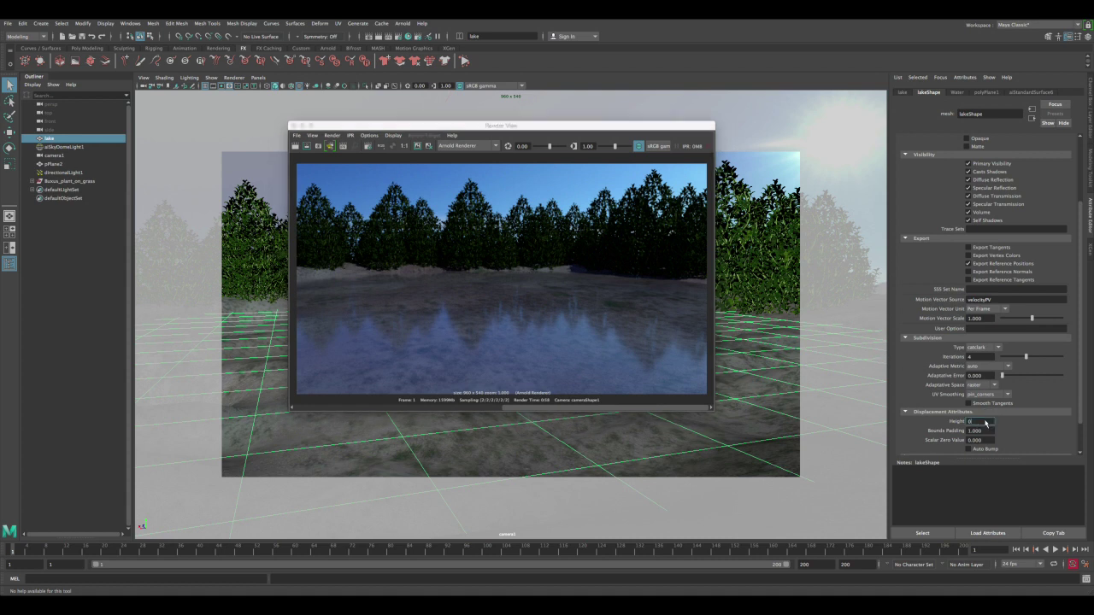
type(".01")
key("Return")
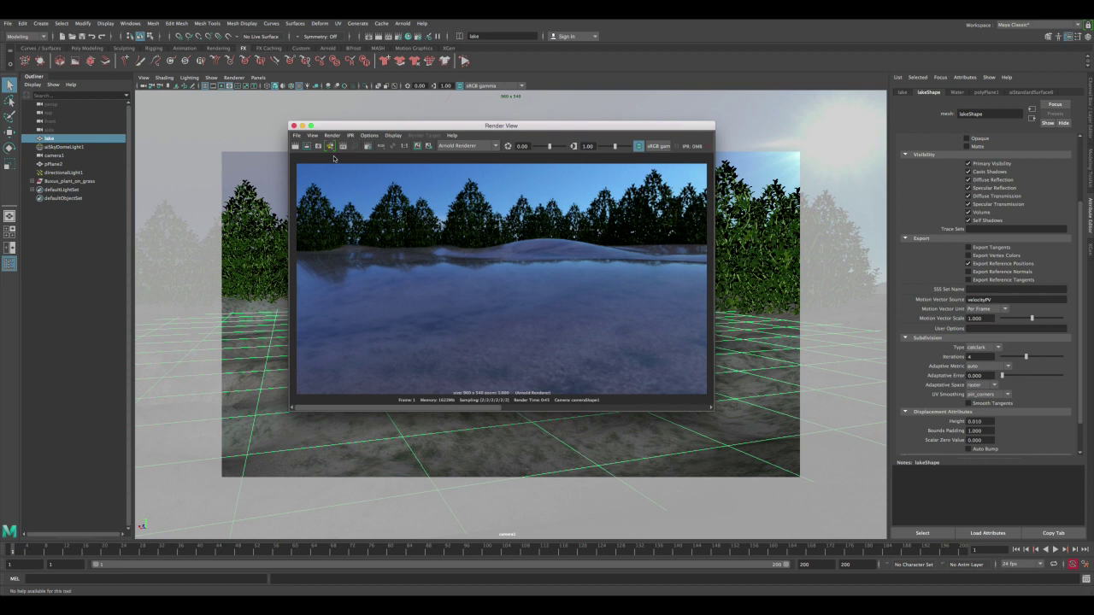
left_click(295, 147)
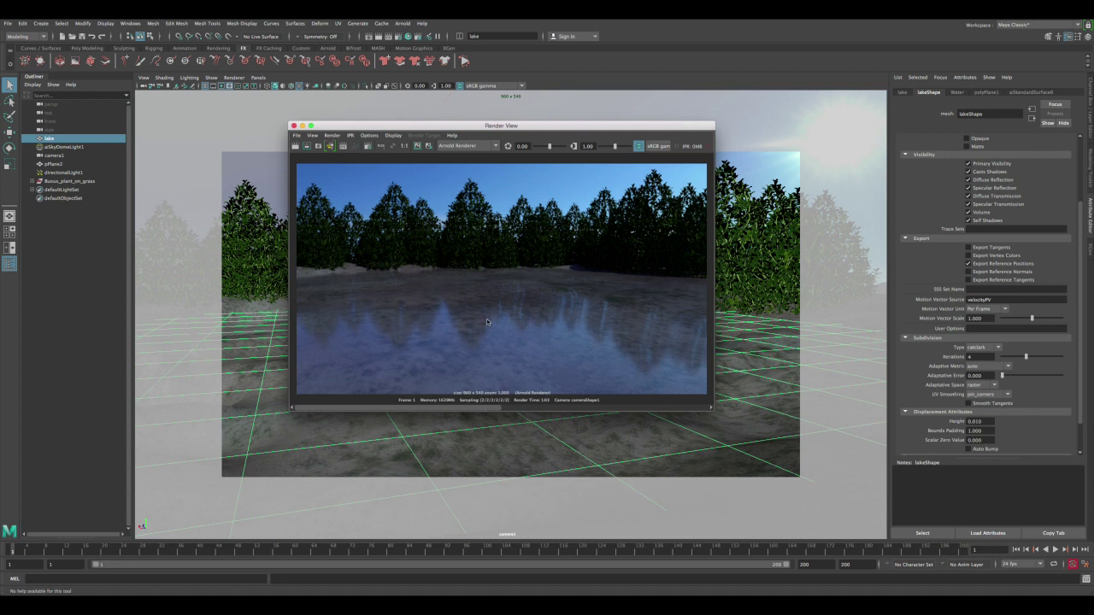
Step: Reopen the Hypershade and set the water texture's Wave Frequency to 30
left_click(409, 37)
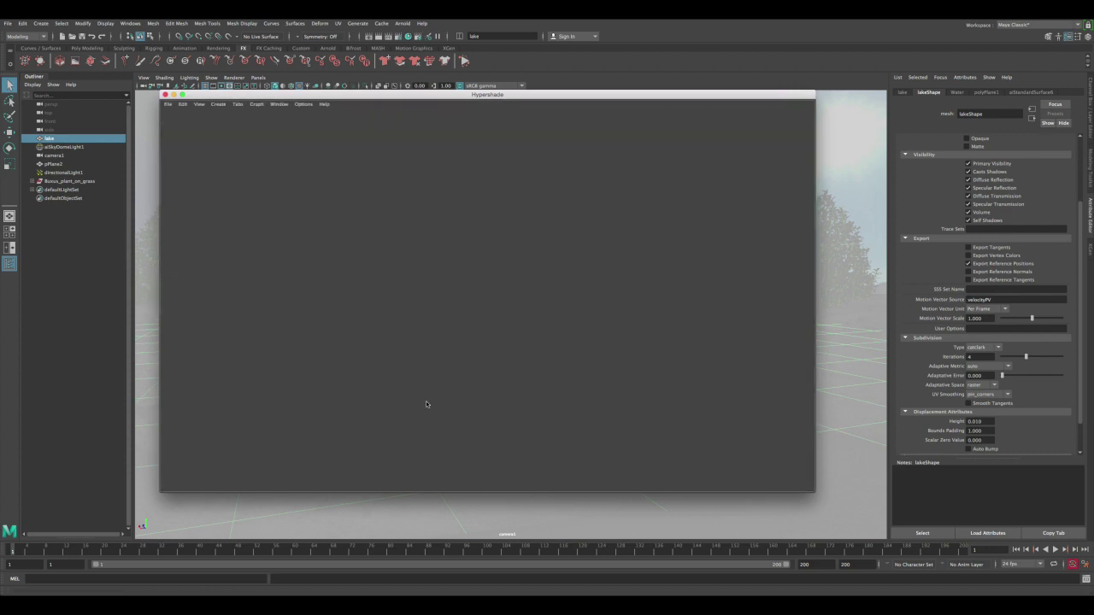
left_click(441, 434)
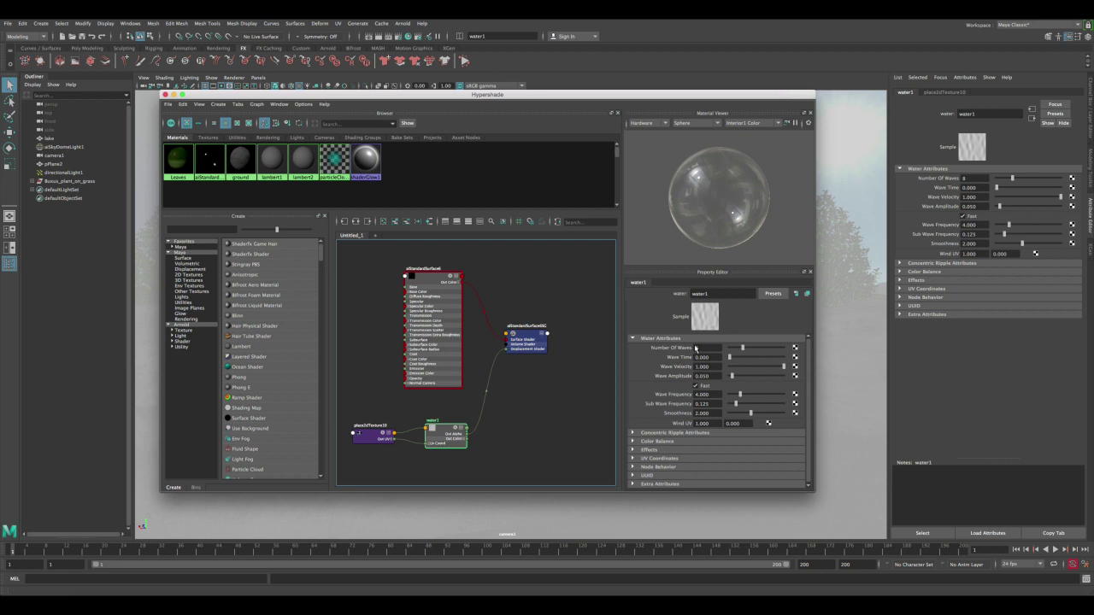
left_click(701, 394)
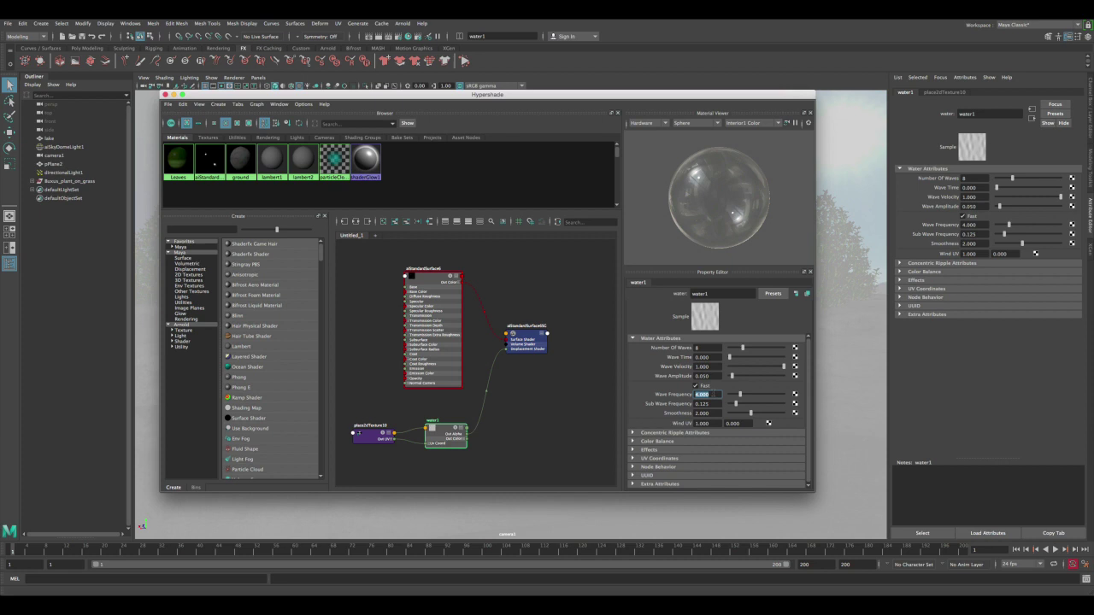
type("8")
type("0")
key("Return")
key("BackSpace")
type("30")
double_click(716, 395)
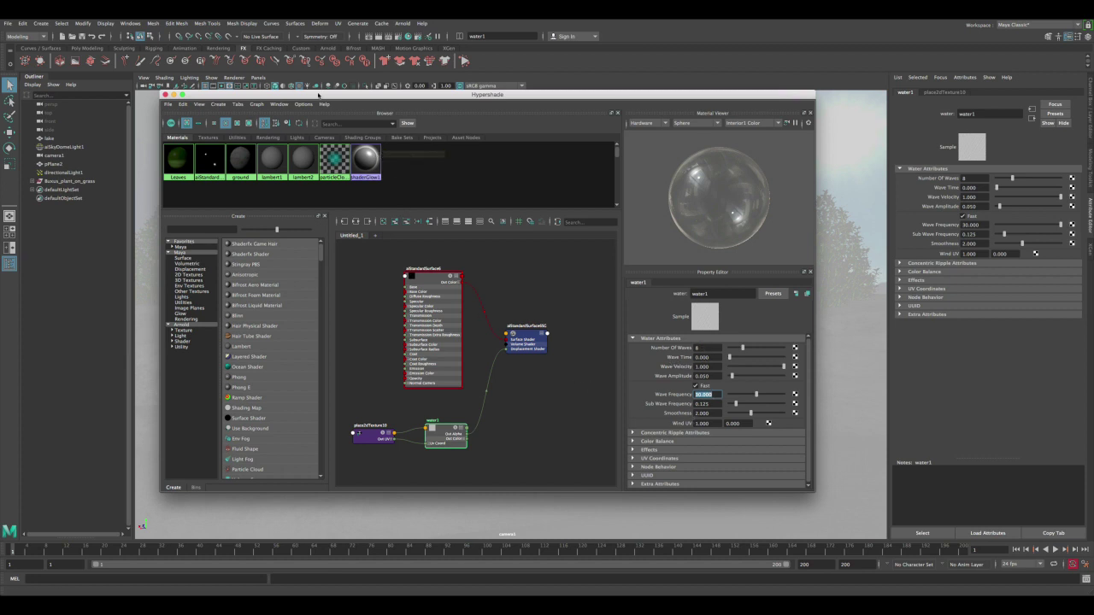
Step: Re-render the lake with the new wave frequency, compare it with the kept images, and close the Render View
left_click_drag(321, 94, 408, 115)
left_click(379, 61)
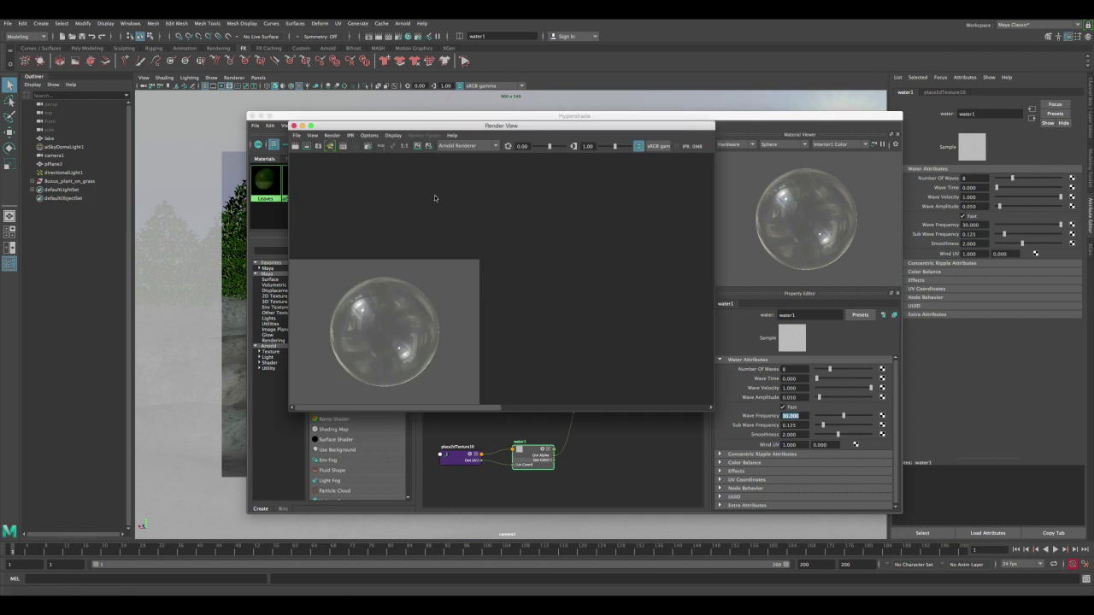
left_click(333, 147)
left_click(295, 146)
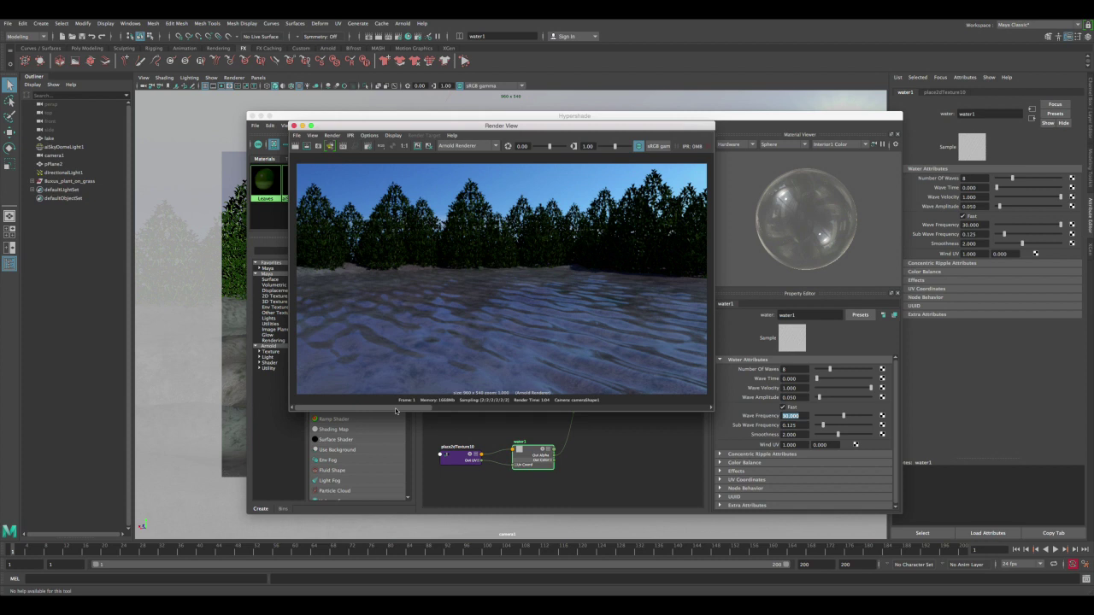
mouse_move(395, 411)
left_mouse_down()
mouse_move(640, 392)
mouse_move(381, 393)
left_mouse_up()
mouse_move(412, 409)
left_mouse_down()
mouse_move(483, 408)
mouse_move(427, 408)
left_mouse_up()
mouse_move(408, 407)
left_mouse_down()
mouse_move(521, 407)
mouse_move(436, 408)
mouse_move(502, 410)
mouse_move(457, 412)
left_mouse_up()
left_click(292, 125)
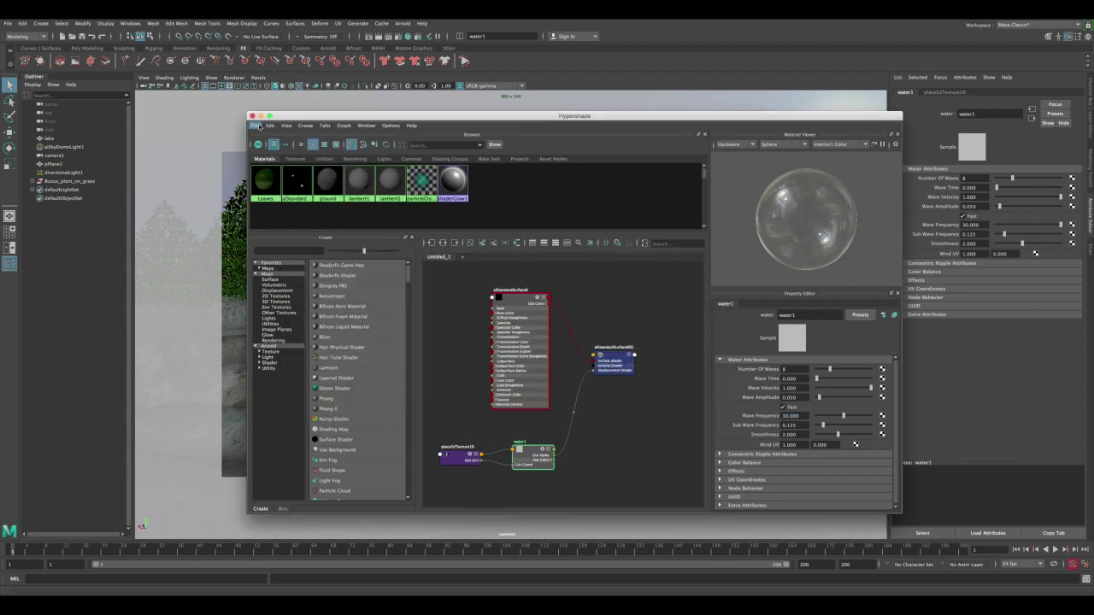
Step: Try Wave Time values of 100 and 1 on the water texture
left_click(518, 453)
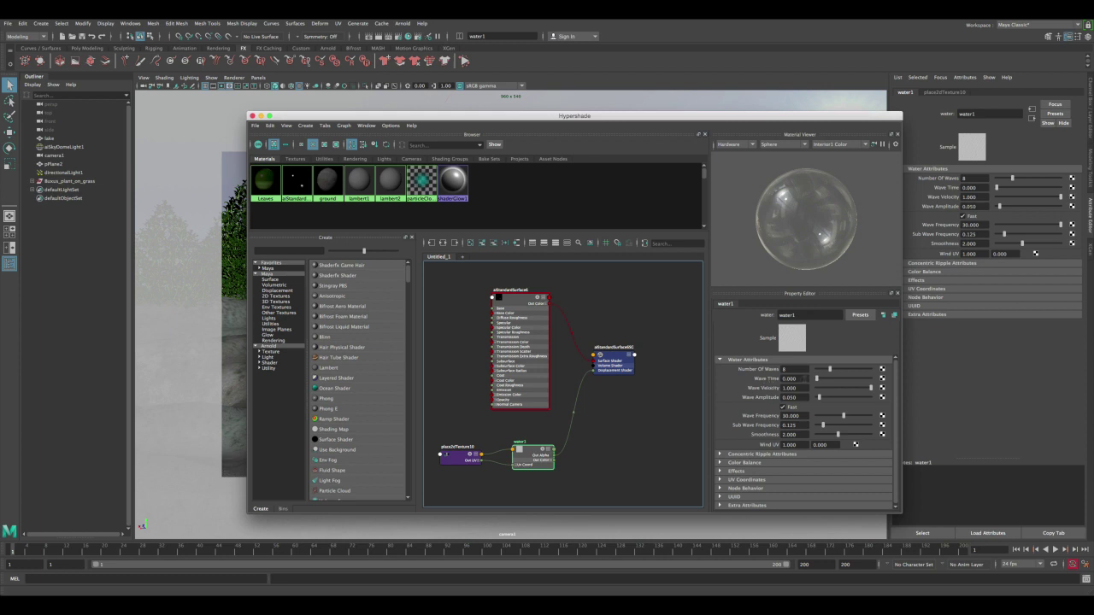
left_click_drag(817, 382, 873, 381)
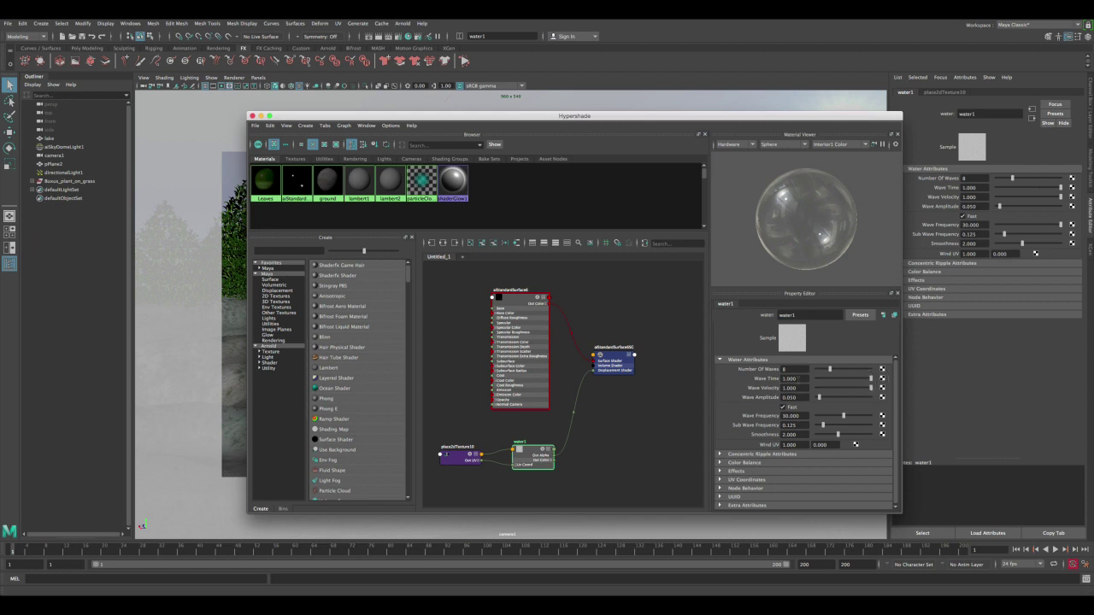
double_click(796, 379)
type("100")
key("Return")
left_click_drag(844, 379, 874, 379)
left_click_drag(805, 379, 735, 383)
type("1")
key("Return")
Step: Set the water texture's Wave Time to 0 and key it at frame 1
double_click(791, 378)
type("0")
key("Return")
left_click_drag(816, 381, 813, 380)
right_click(760, 379)
right_click_drag(762, 380, 774, 391)
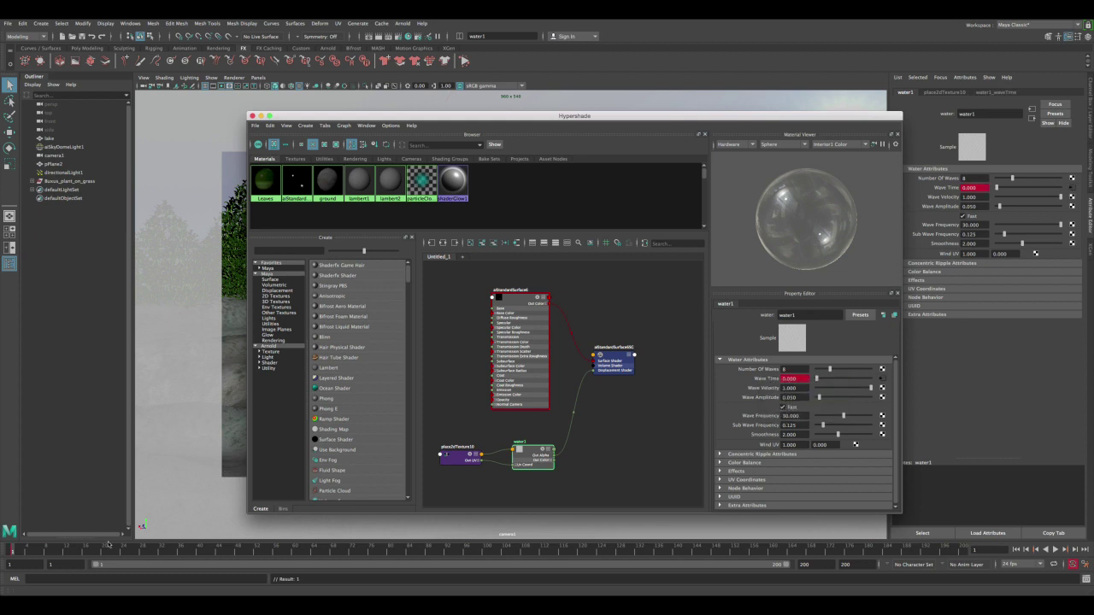
Step: Key the water texture's Wave Time at 0.1 on frame 200
left_click_drag(72, 547, 937, 564)
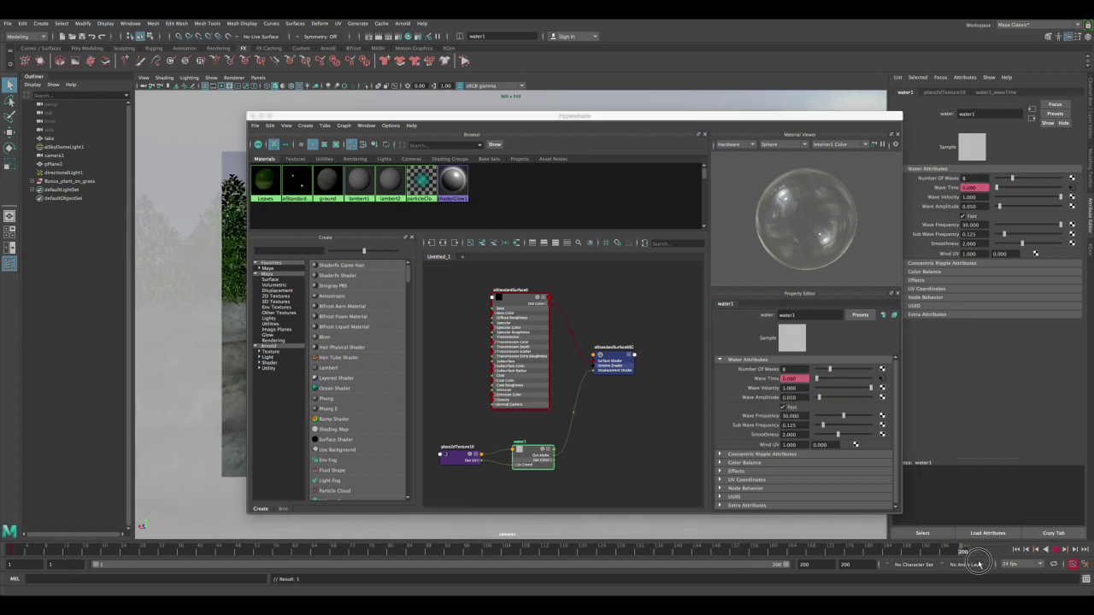
left_click(797, 378)
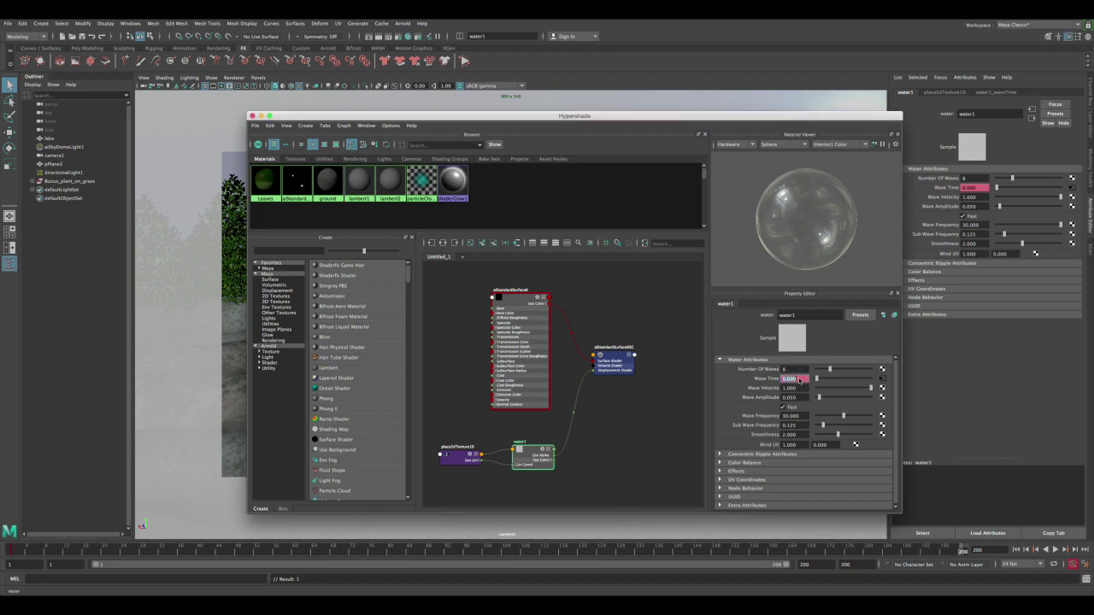
type("0")
key("Return")
right_click(765, 379)
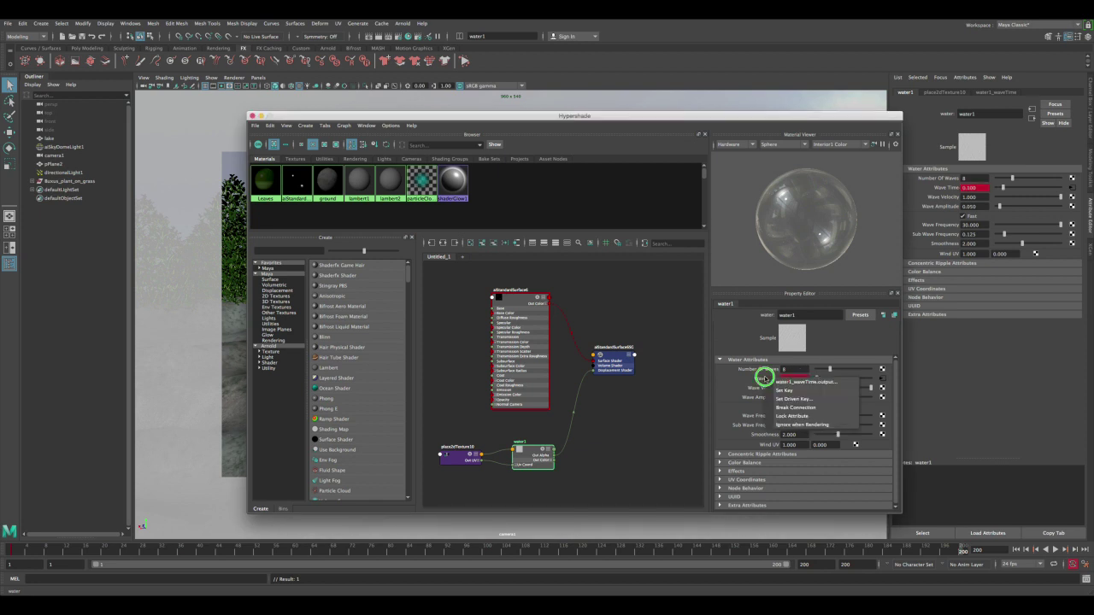
left_click(771, 391)
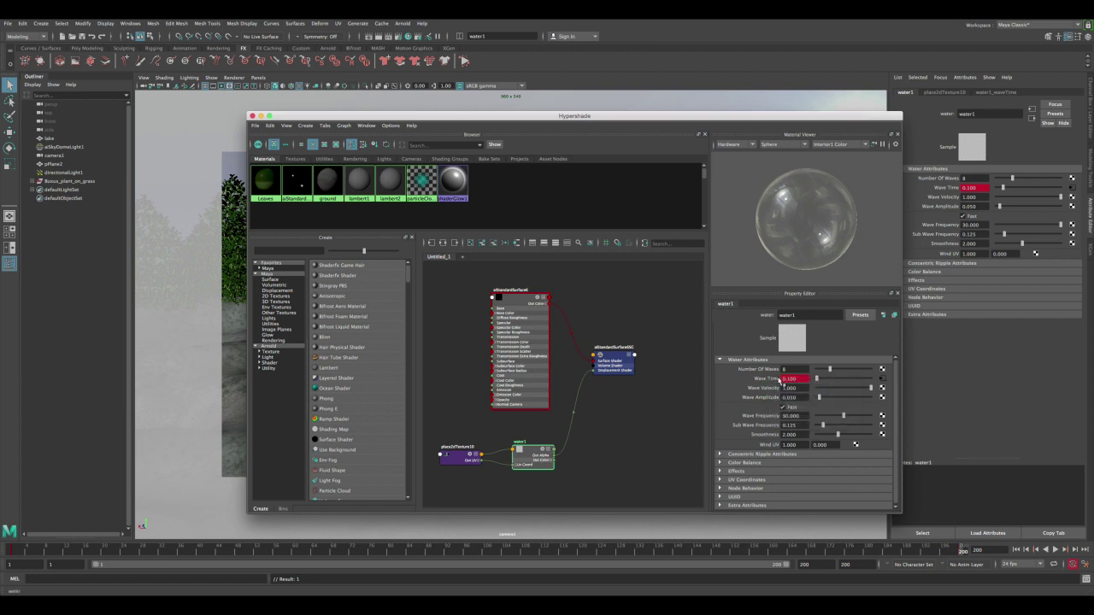
Step: Return to frame 1 and give both keys of the water texture's Wave Time curve linear tangents in the Graph Editor
left_click(1015, 550)
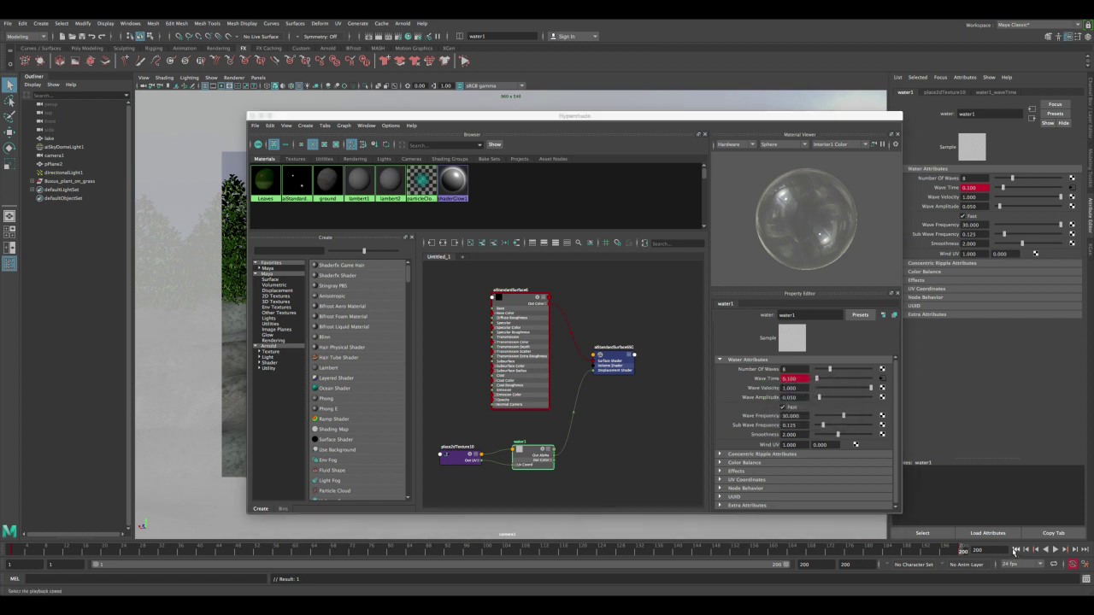
left_click(124, 25)
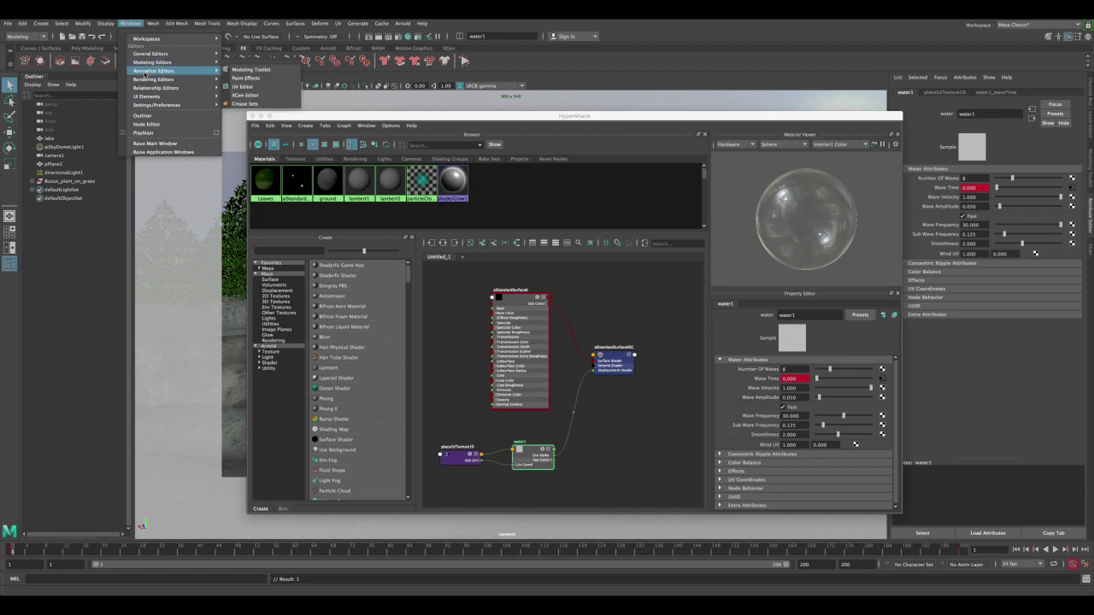
mouse_move(170, 70)
left_click(250, 78)
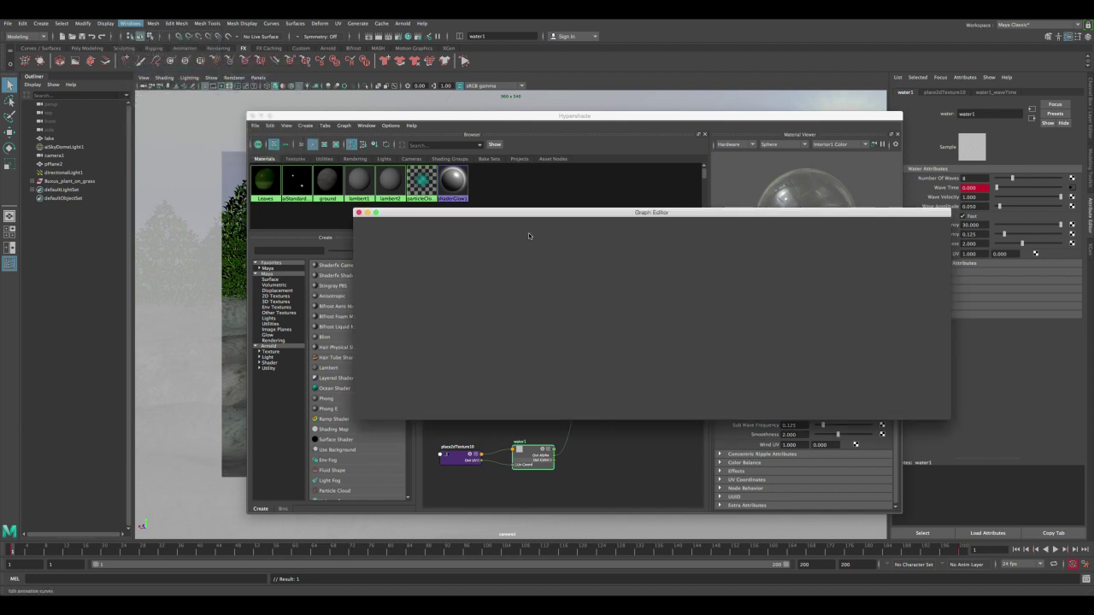
left_click(617, 345)
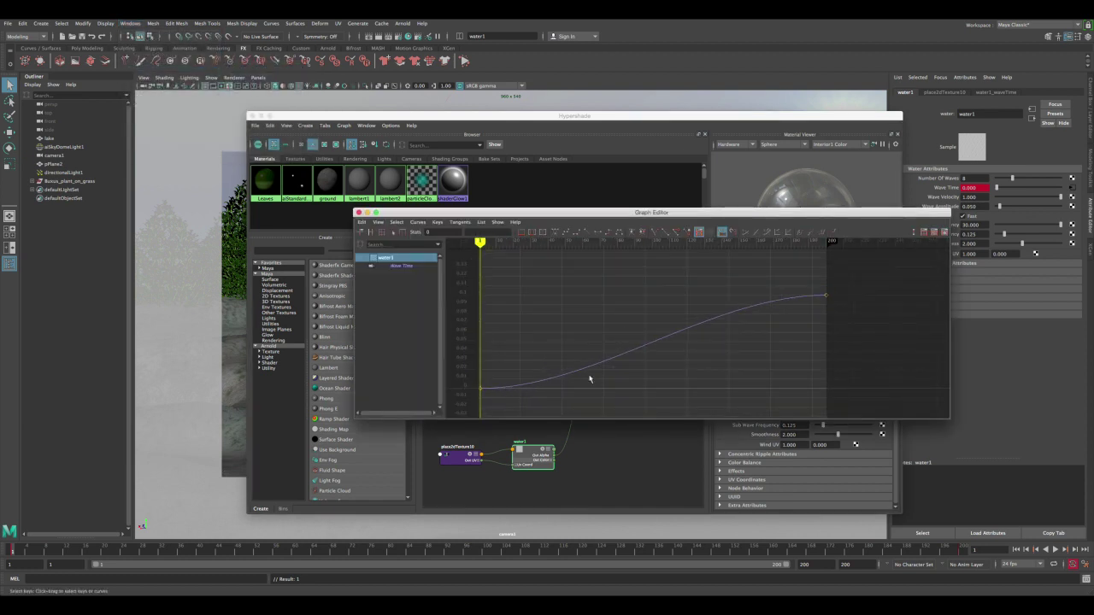
left_click(821, 294)
left_click_drag(613, 336, 643, 385)
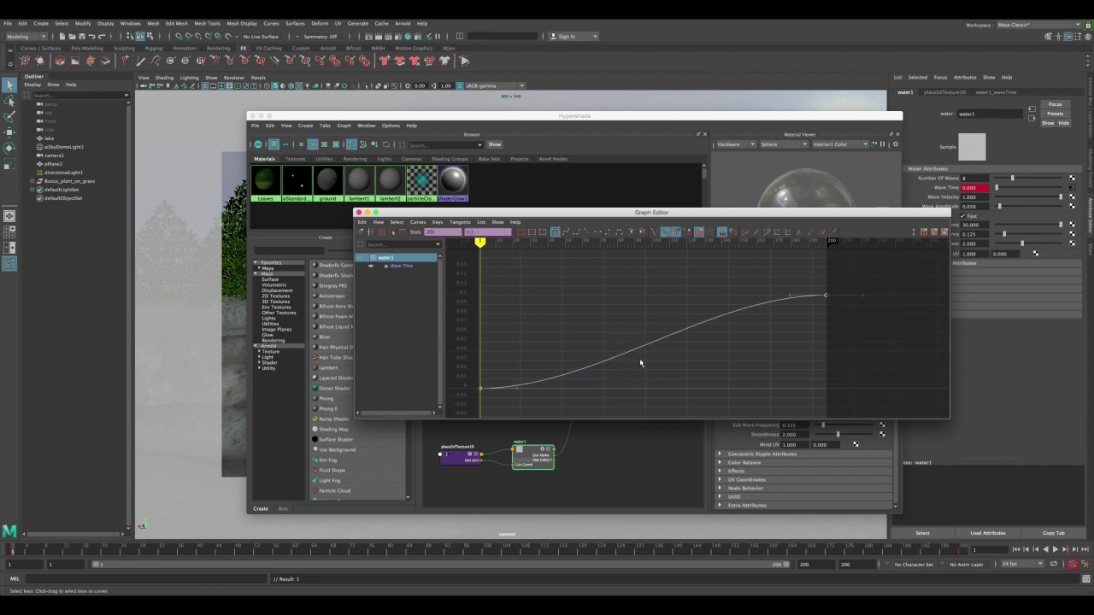
left_click(586, 231)
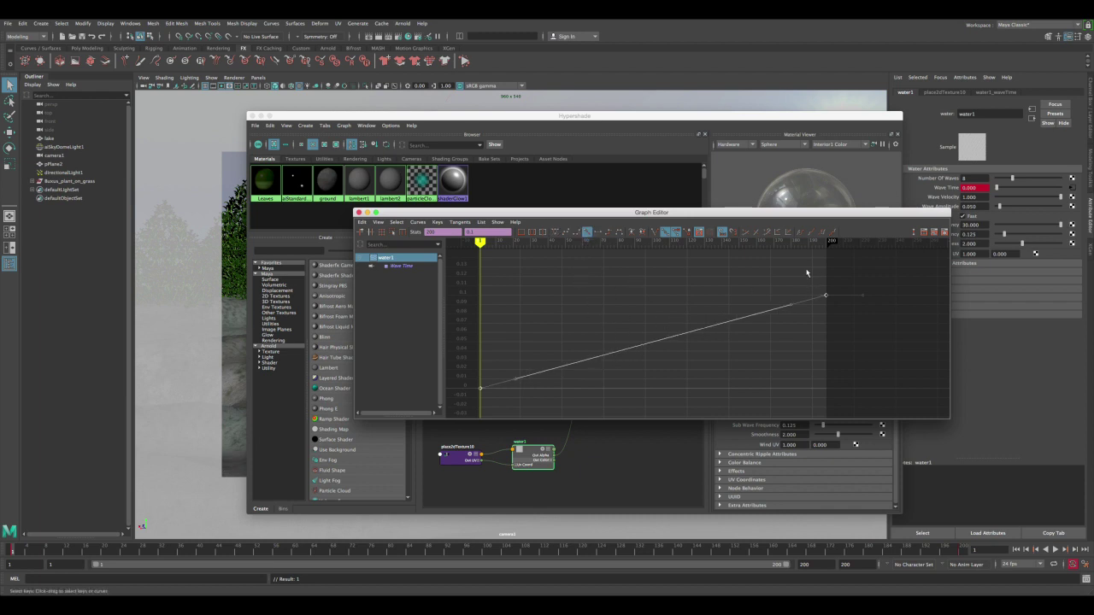
left_click(933, 539)
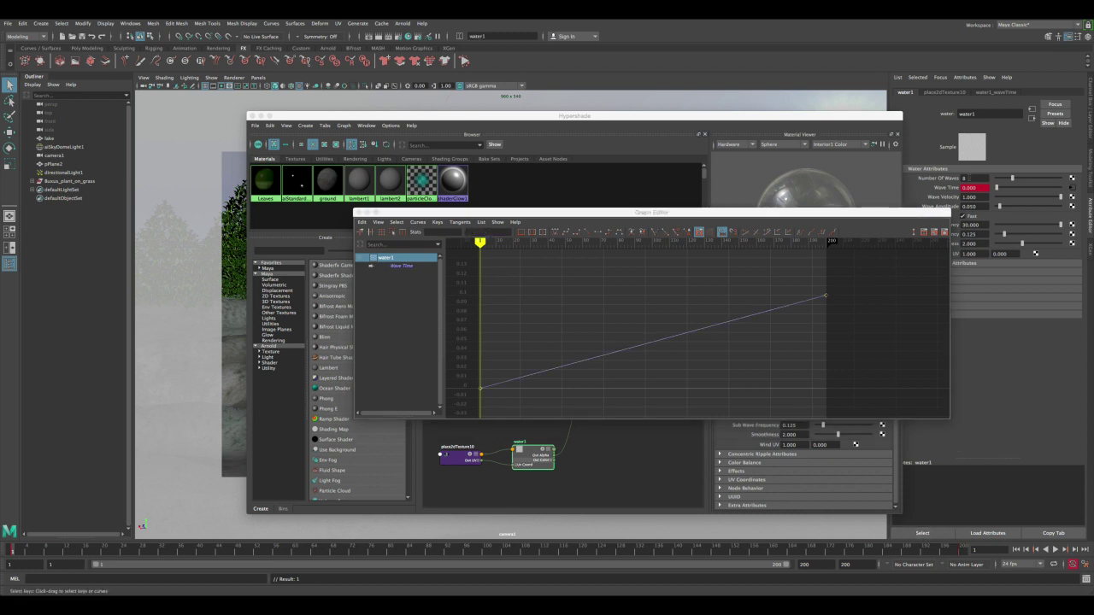
left_click(637, 342)
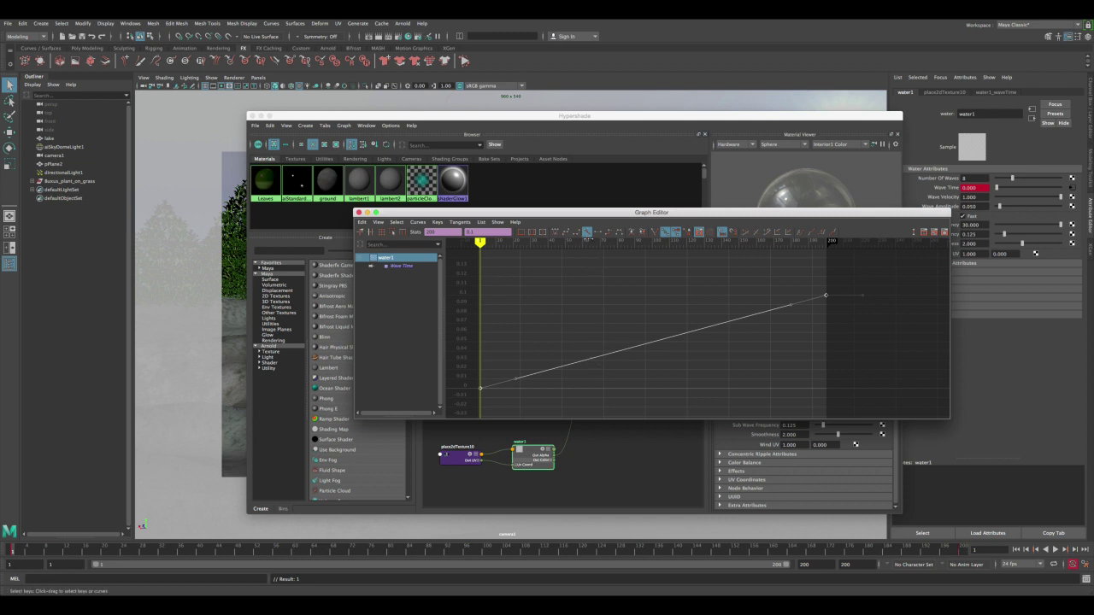
left_click(359, 212)
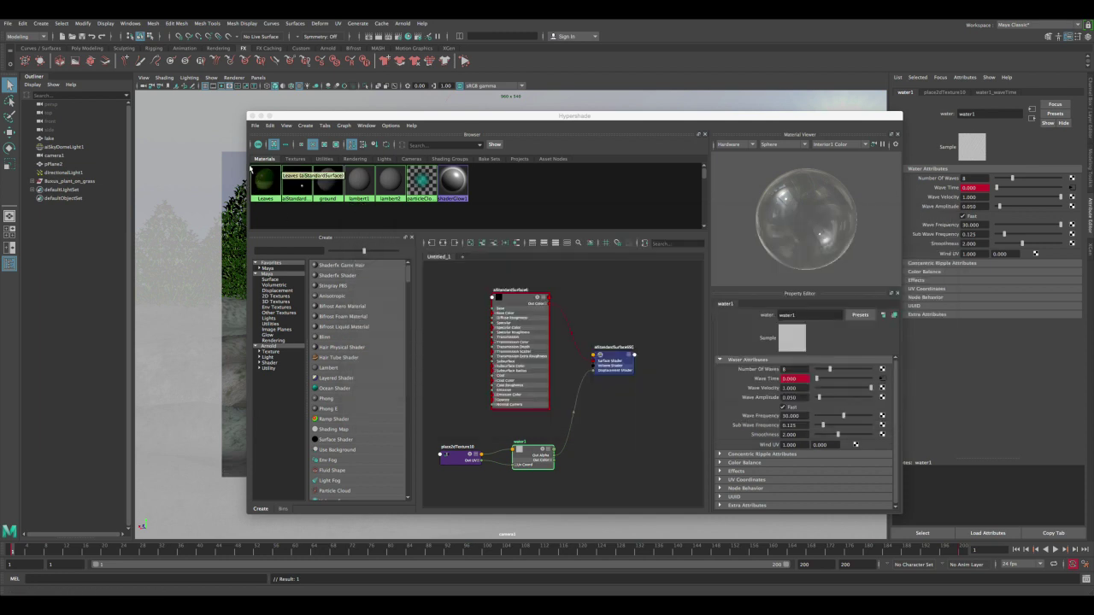
Step: Close the Hypershade, select the lake plane and check its last image in the Render View
left_click(252, 116)
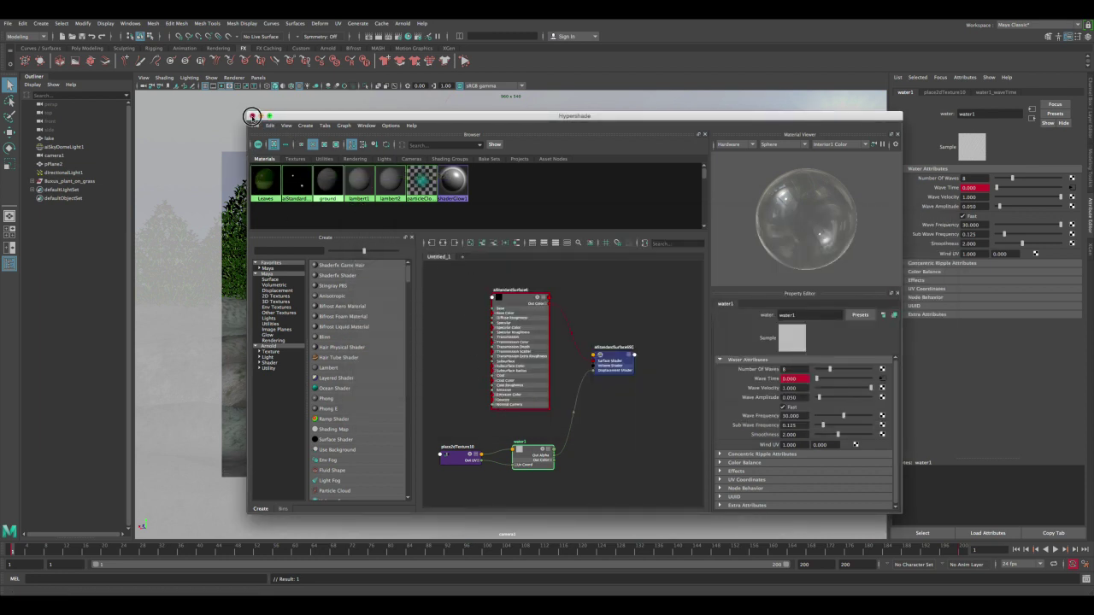
left_click(252, 116)
left_click(506, 374)
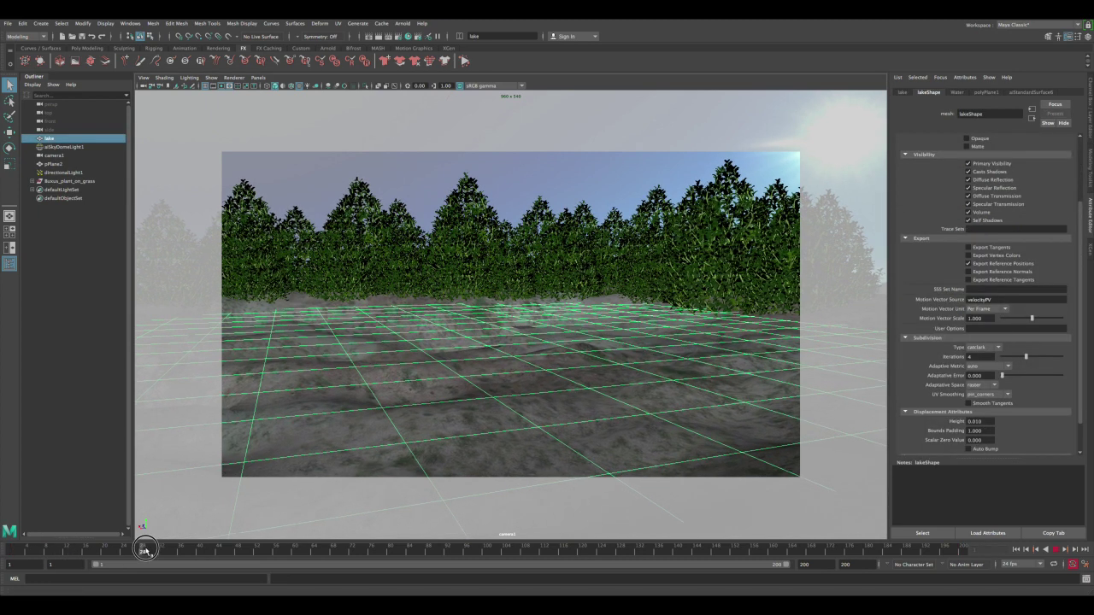
left_click(369, 36)
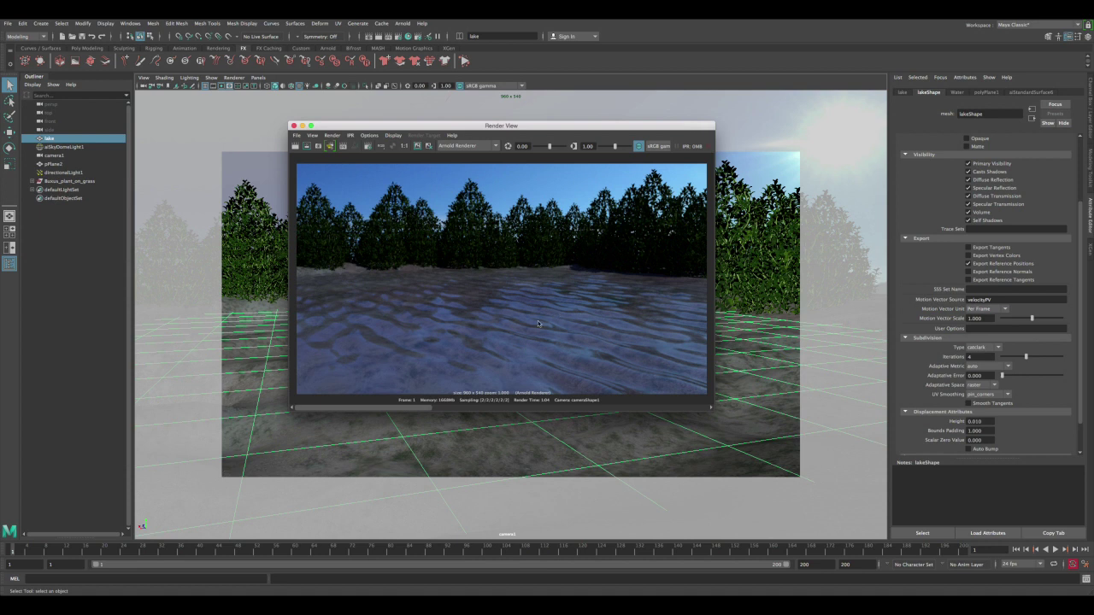
left_click(293, 127)
Step: Duplicate the lake plane in the perspective view, name the copy lake_2 and lower it slightly beneath the original
key("space")
key("space")
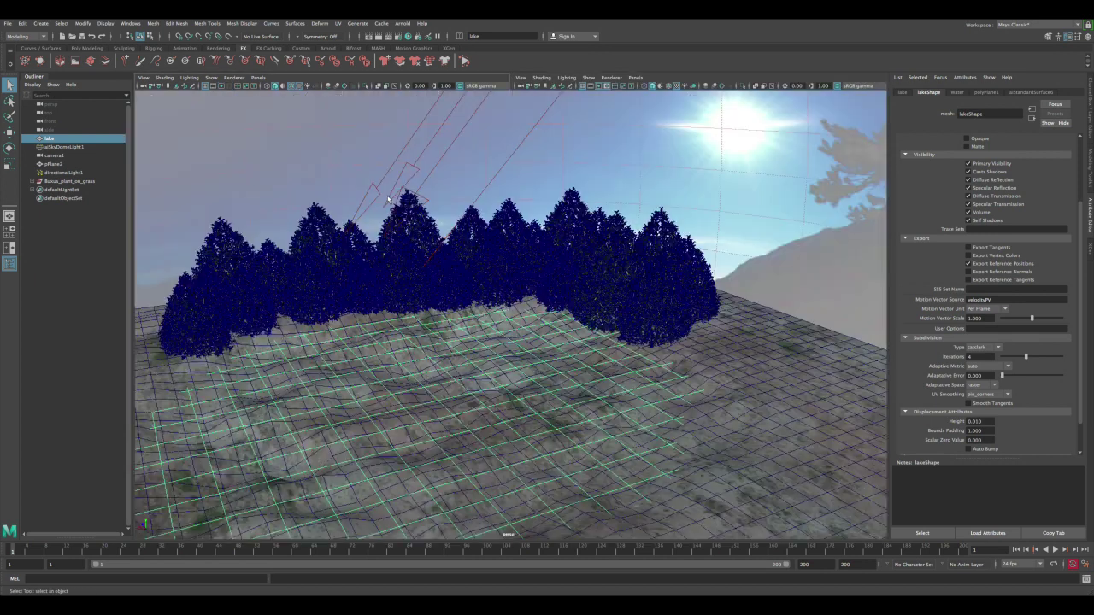
left_click(1025, 92)
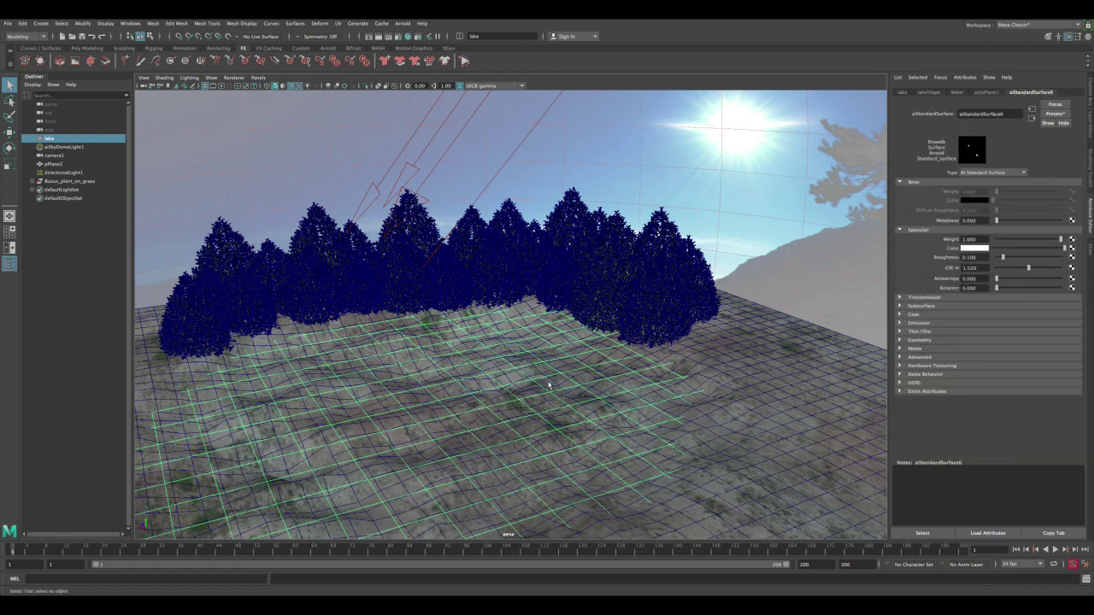
left_click_drag(512, 376, 505, 333, "alt")
key("w")
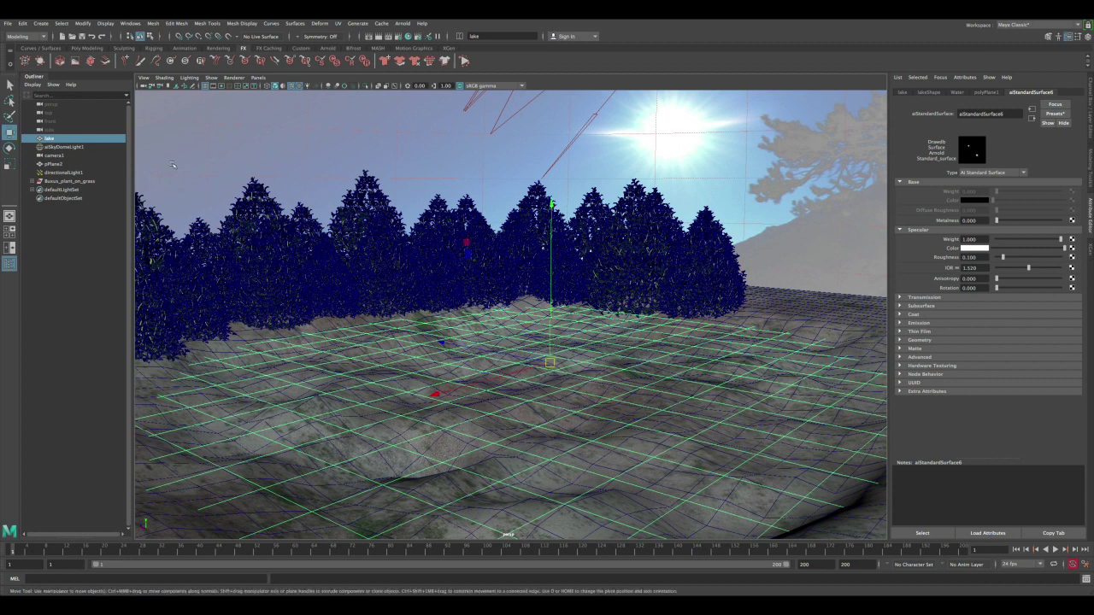
key("ctrl+d")
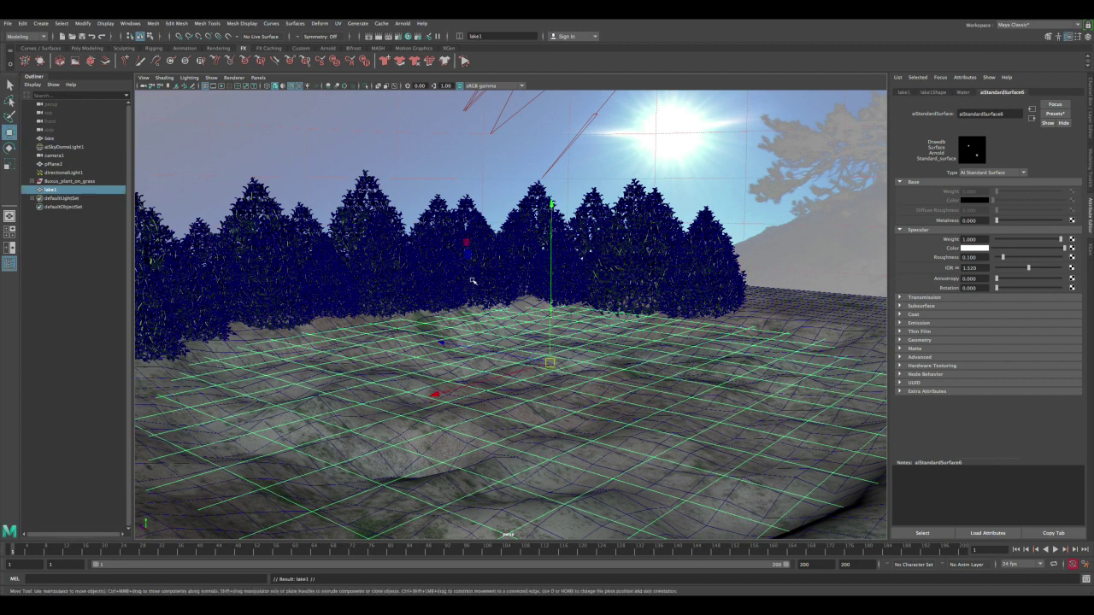
left_click_drag(469, 287, 588, 248, "alt")
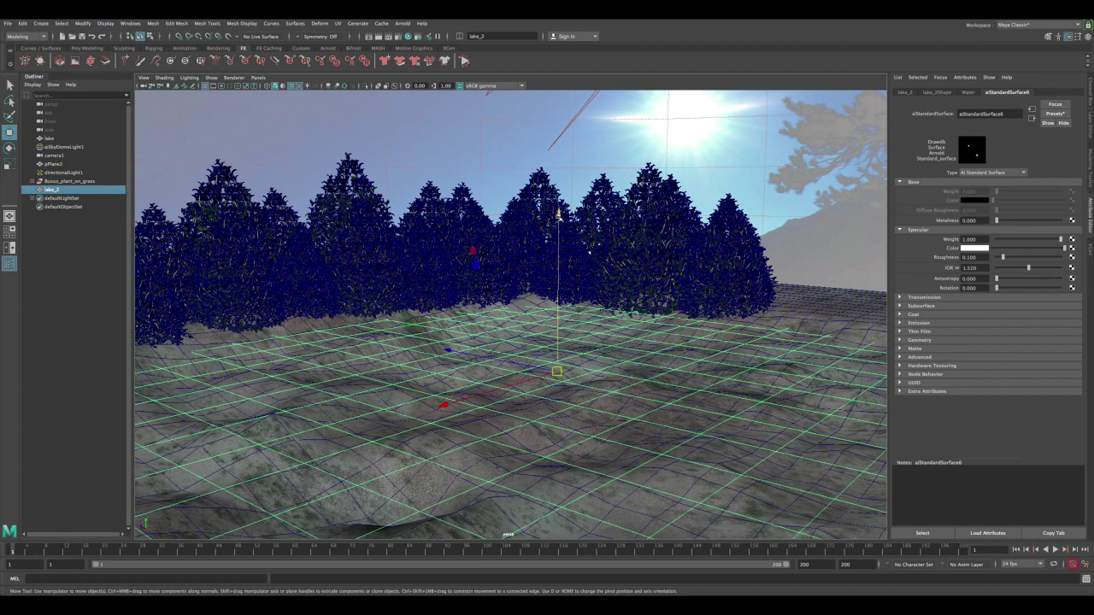
left_click_drag(558, 213, 556, 215)
Step: Isolate lake_2 and assign it a new Arnold aiStandardSurface material
left_click(366, 86)
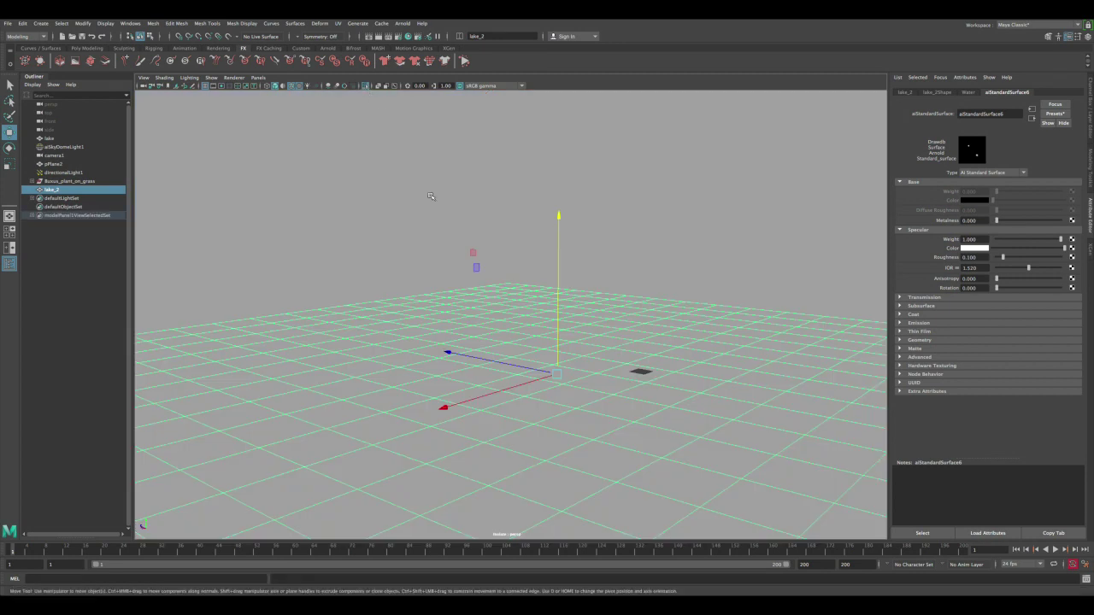
key("q")
right_click_drag(464, 364, 469, 579)
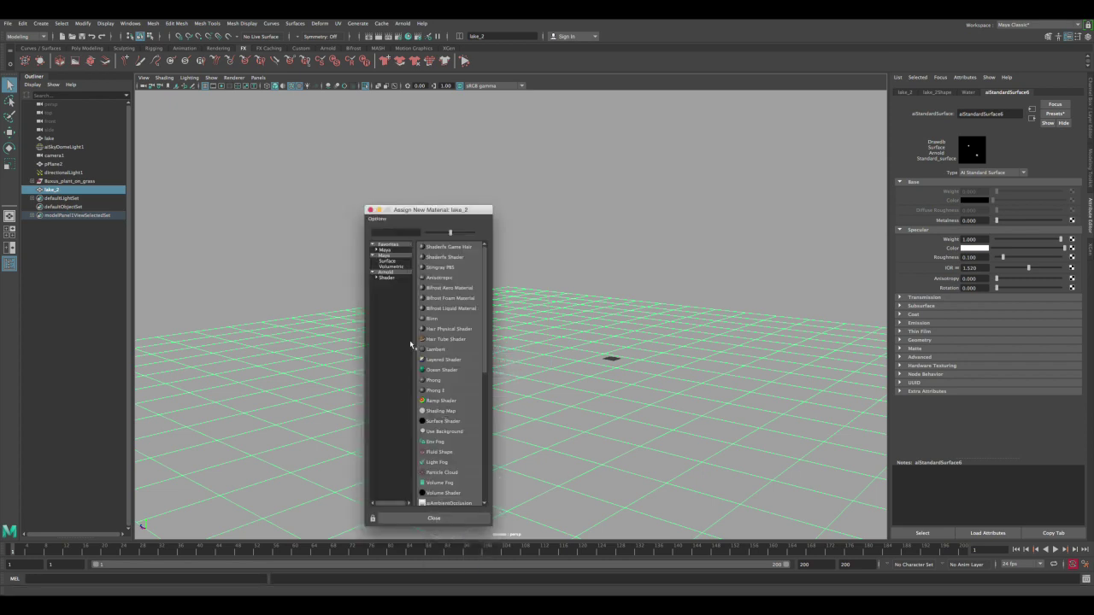
left_click(385, 278)
left_click(446, 307)
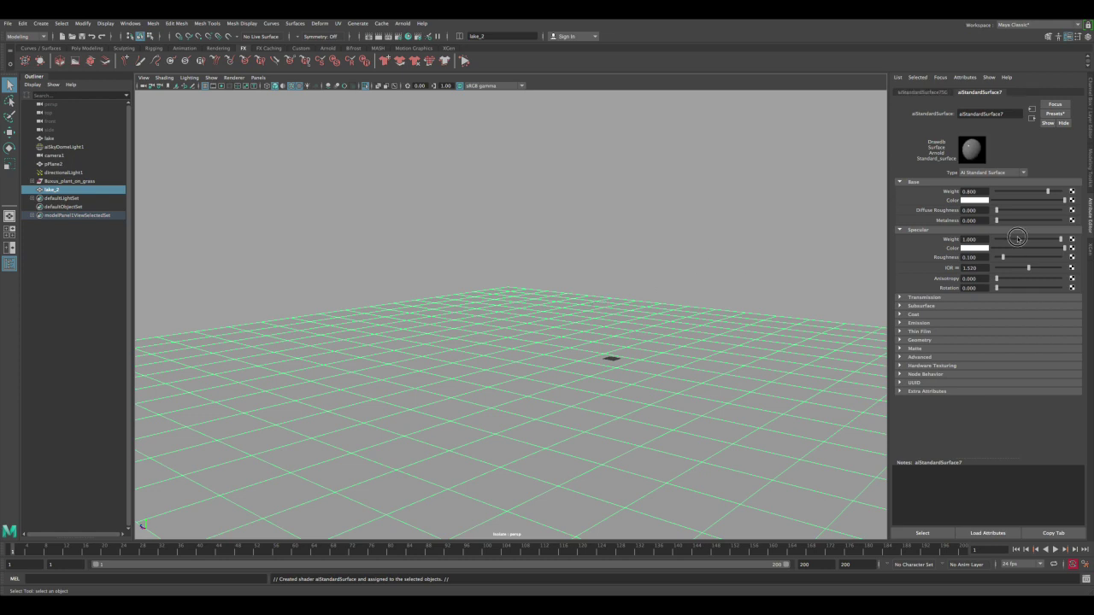
Step: Set the lake_2 material's specular weight to 0 and its base color to a dark greyish blue
left_click_drag(1018, 239, 938, 244)
right_click_drag(645, 347, 631, 336, "alt")
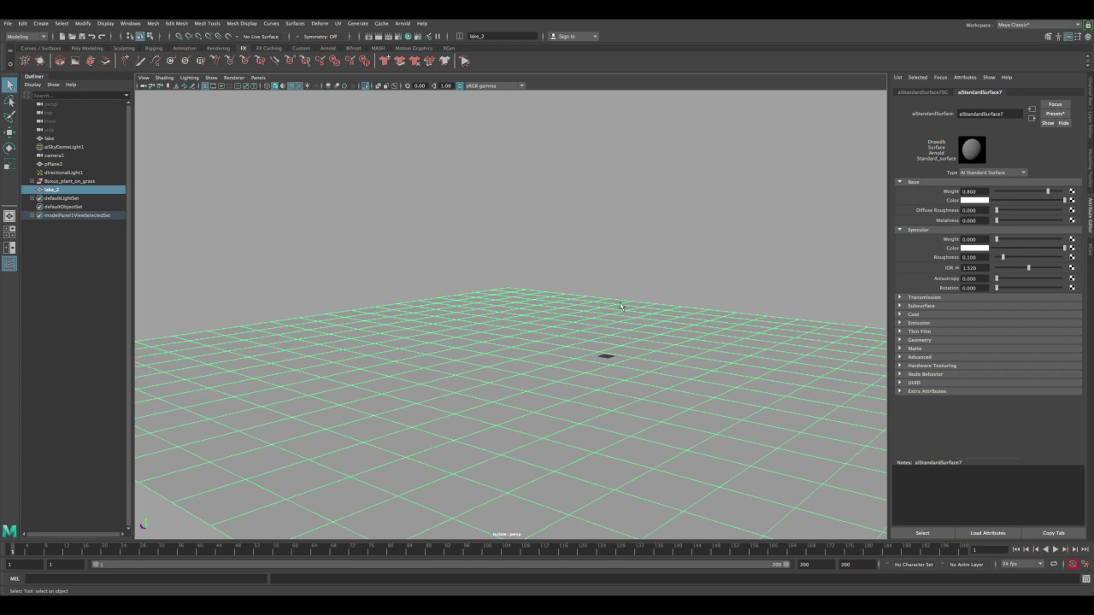
left_click_drag(626, 337, 613, 335, "alt")
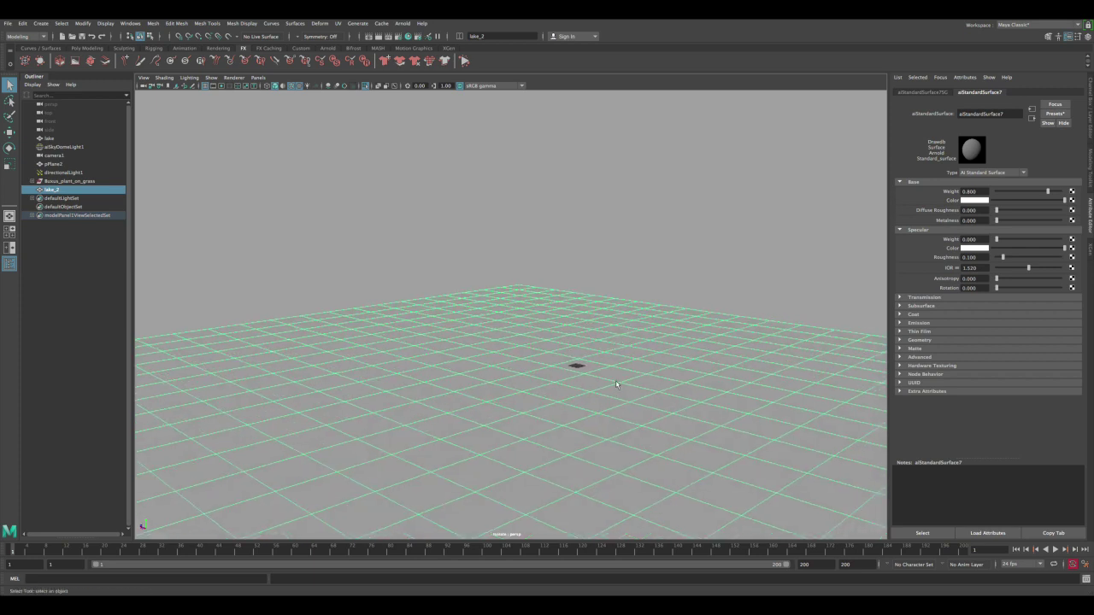
left_click(968, 201)
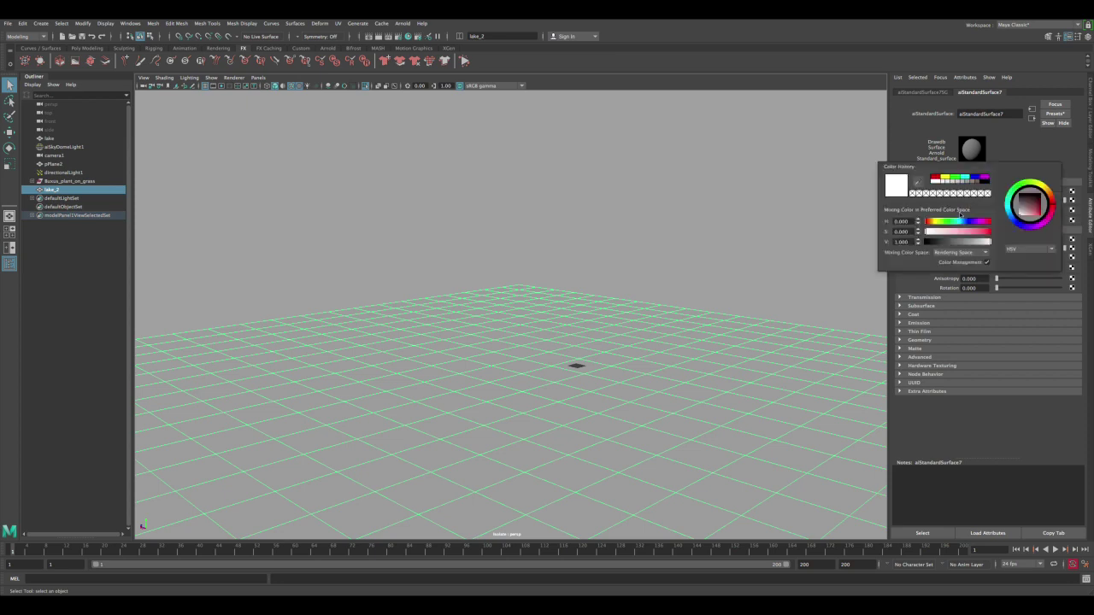
left_click(1008, 215)
left_click(1034, 212)
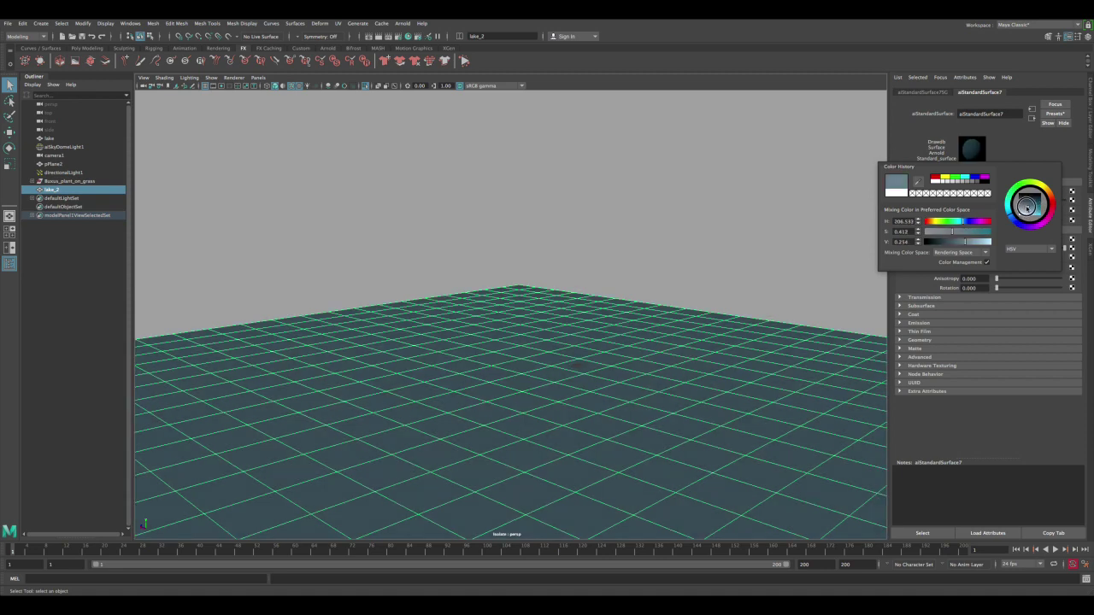
left_click(1024, 205)
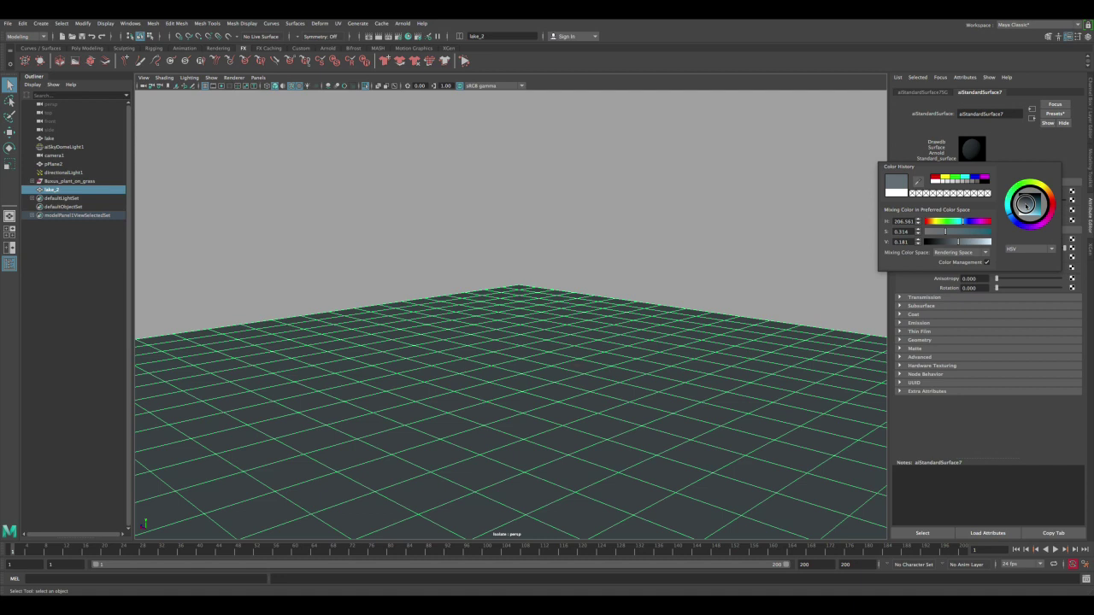
left_click(1027, 205)
left_click(1026, 205)
left_click_drag(671, 248, 574, 258, "alt")
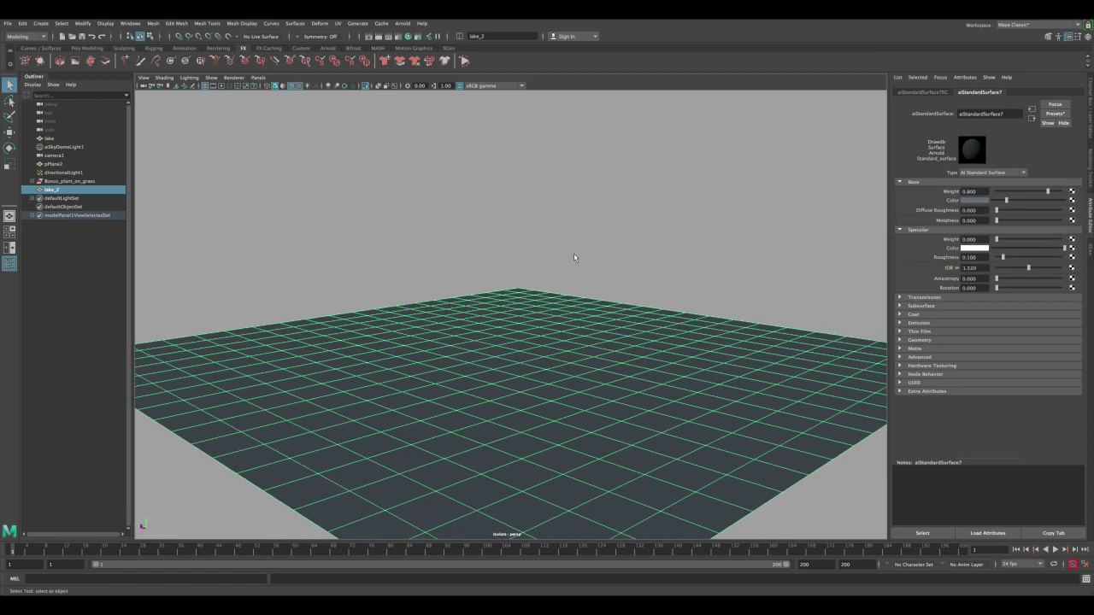
Step: Turn off isolation and inspect how lake_2 sits within the shoreline in the perspective view
left_click(365, 86)
right_click_drag(410, 257, 467, 293, "alt")
key("w")
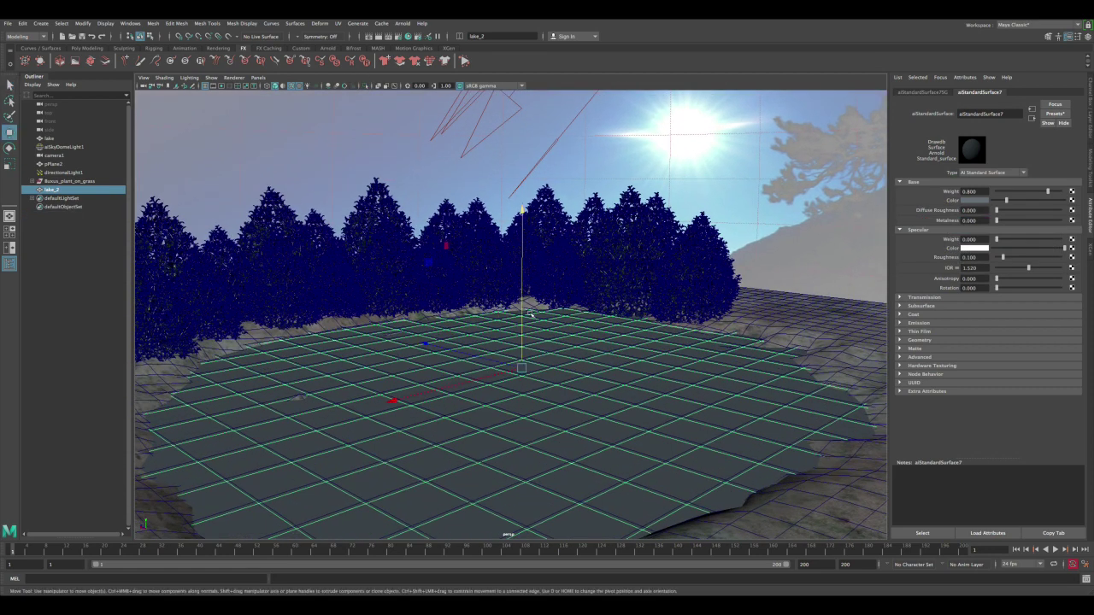
left_click_drag(529, 313, 550, 276, "alt")
key("q")
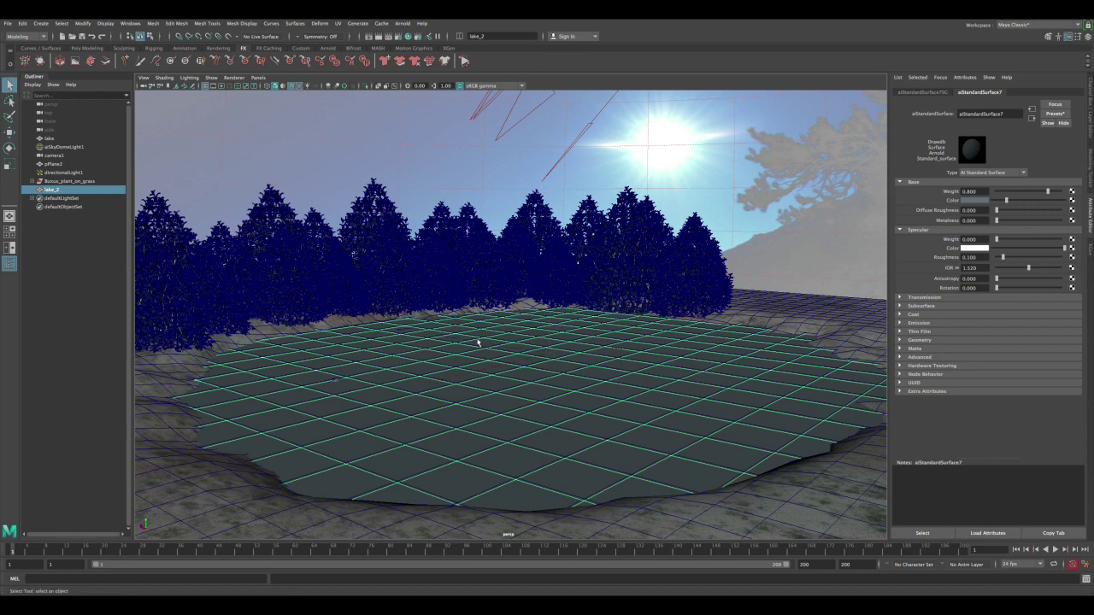
left_click_drag(478, 342, 464, 341, "alt")
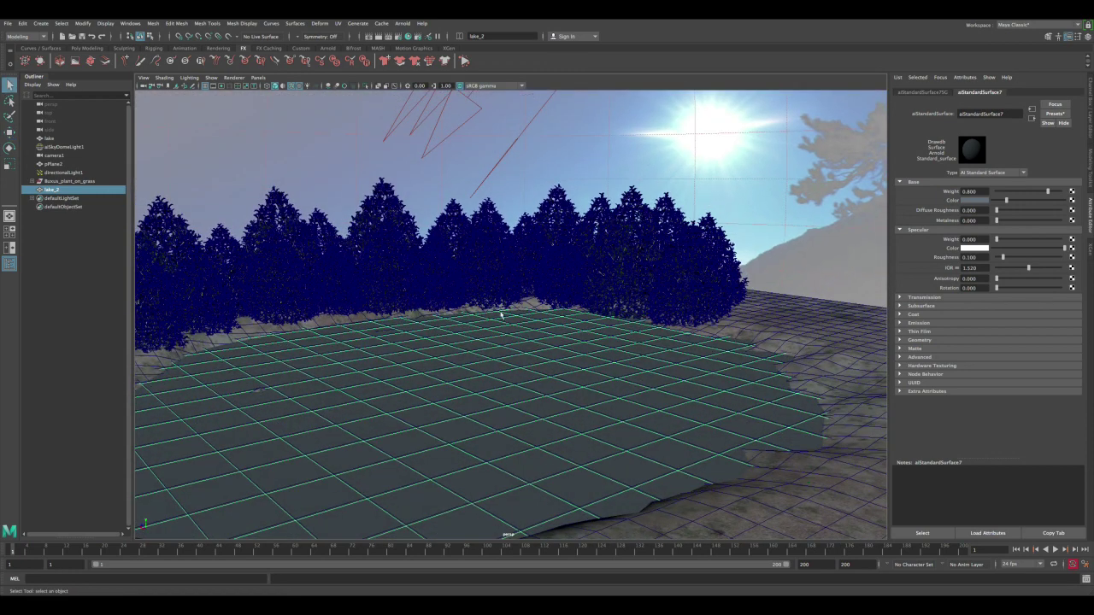
Step: Return to the camera view, remove the old kept images from the Render View and keep the current render
key("space")
key("space")
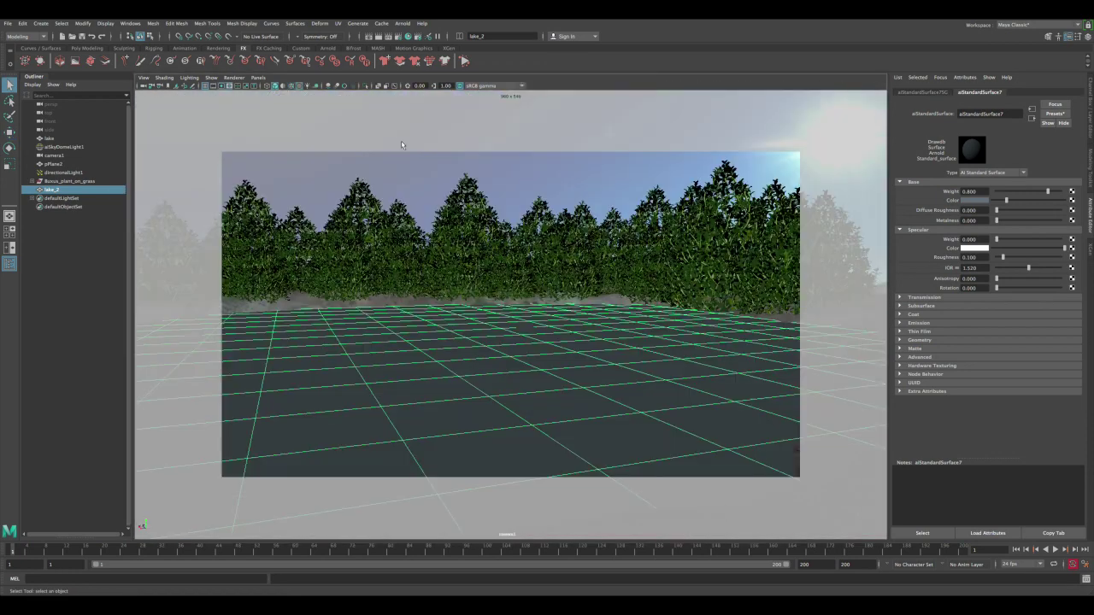
left_click(368, 36)
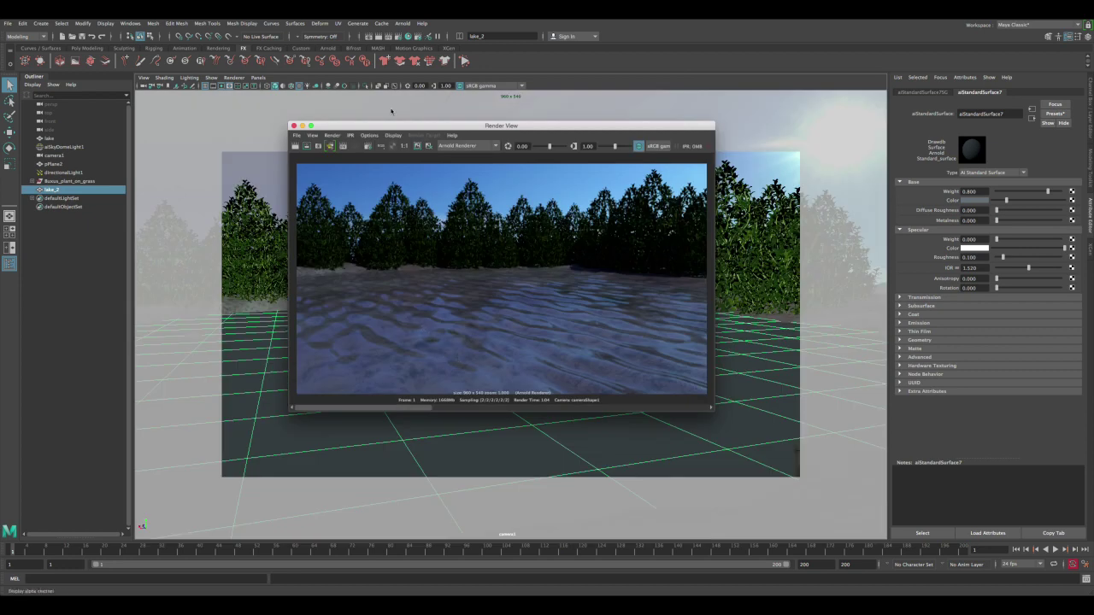
left_click_drag(454, 410, 642, 407)
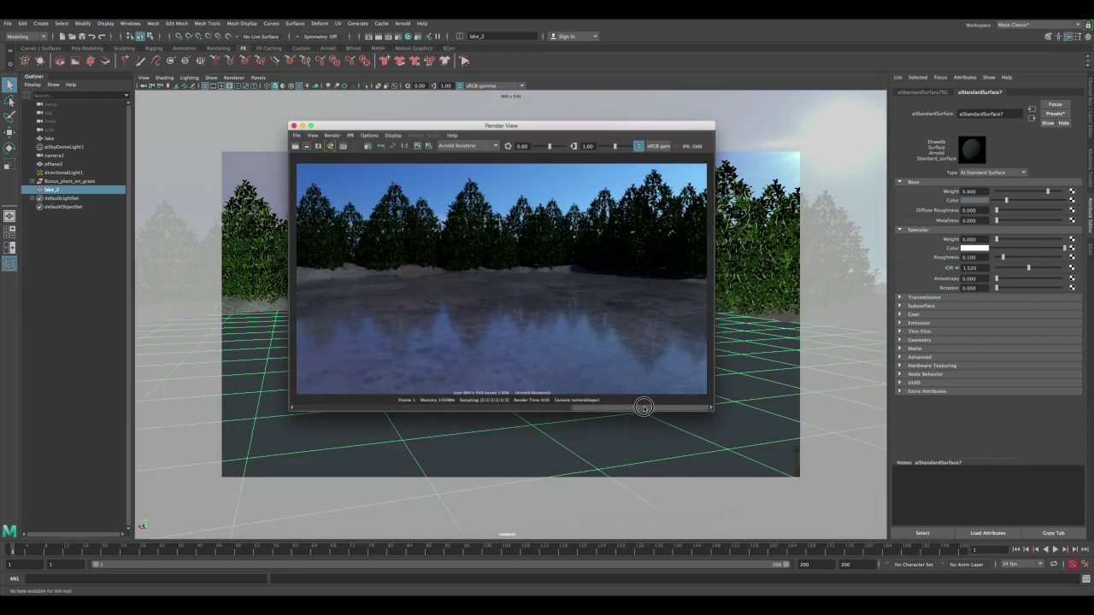
left_click(429, 146)
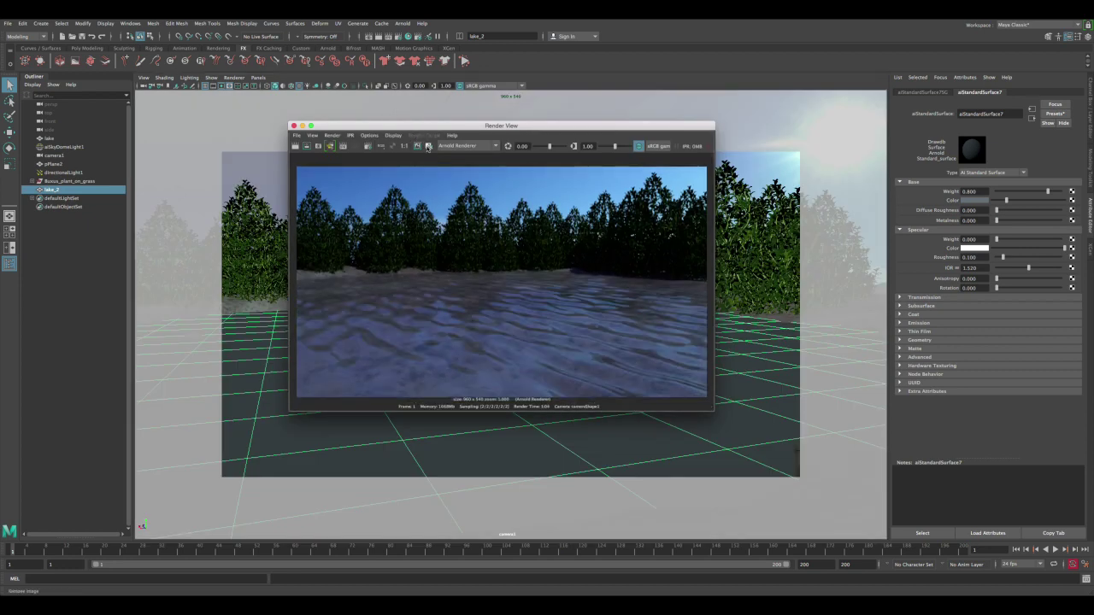
left_click(427, 146)
Step: Re-render the camera view with lake_2 under the water and compare the result with the kept image
left_click(295, 147)
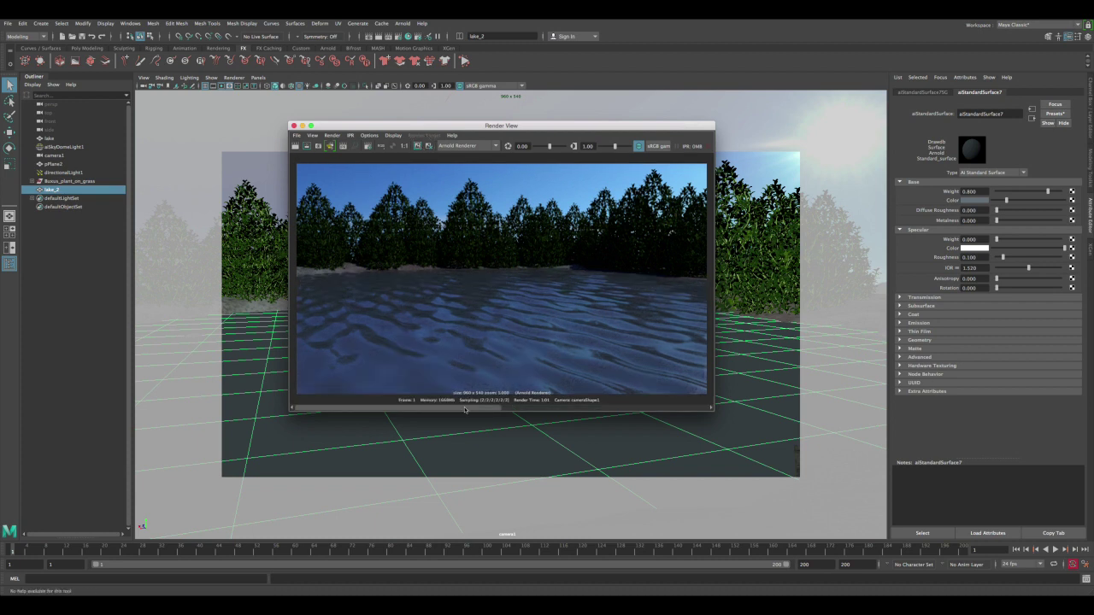
left_click_drag(470, 408, 511, 401)
left_click(521, 408)
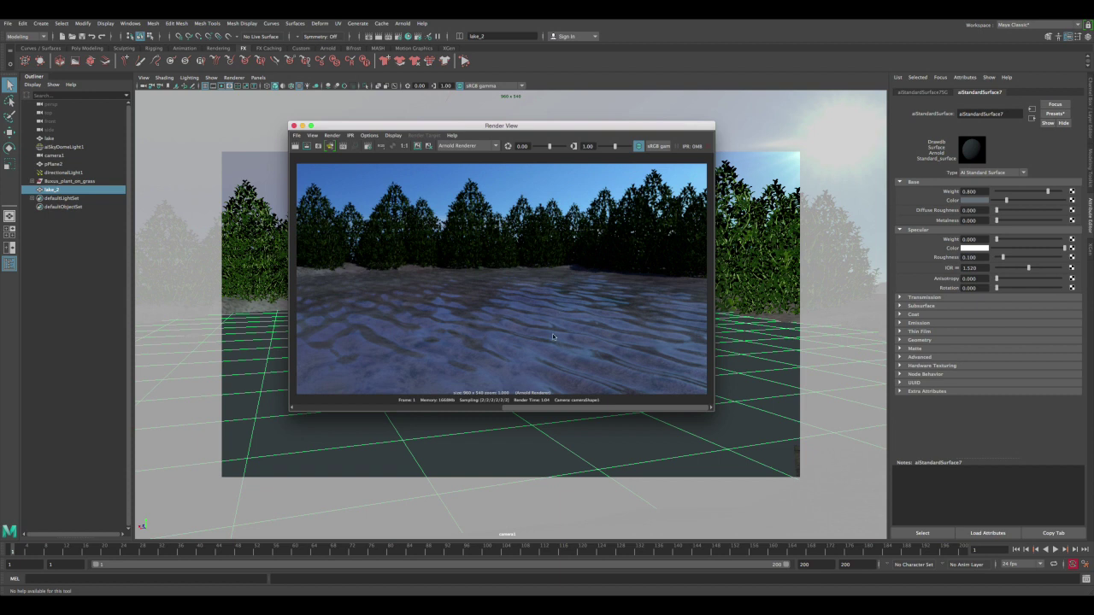
left_click(487, 407)
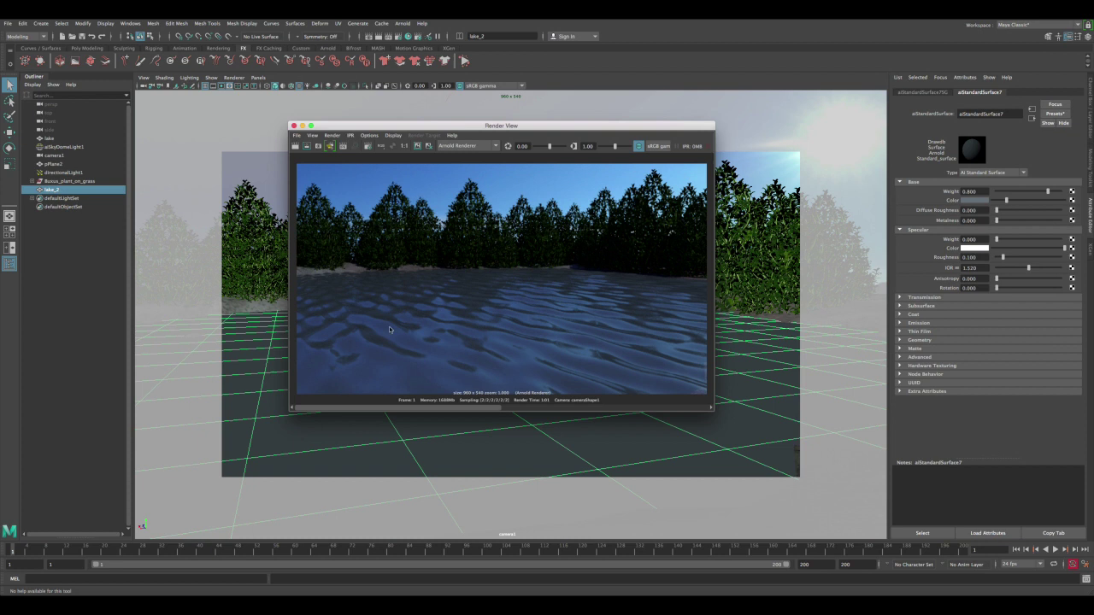